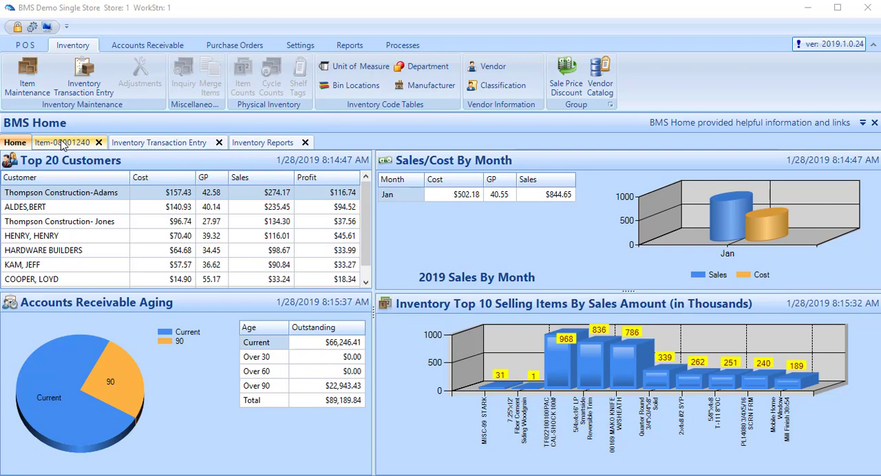
Step: Look over the open Item Maintenance, Inventory Transaction Entry and Inventory Reports screens
{"action": "left_click", "coordinate": [63, 142]}
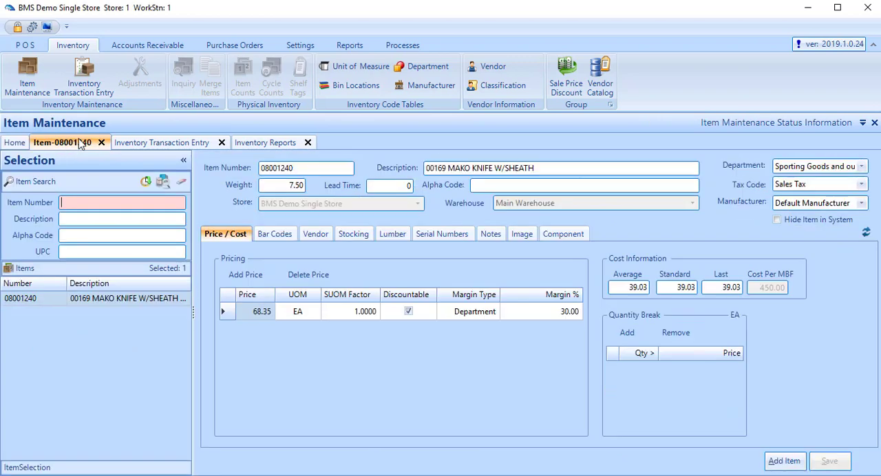
{"action": "left_click", "coordinate": [176, 143]}
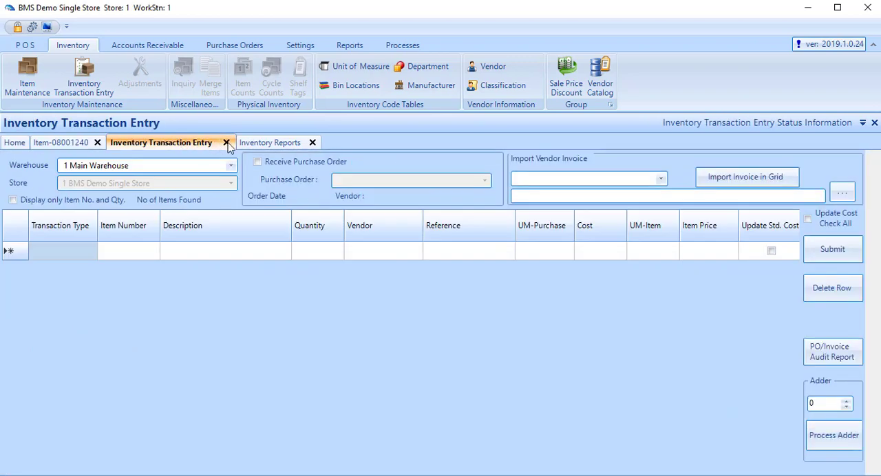
{"action": "left_click", "coordinate": [270, 142]}
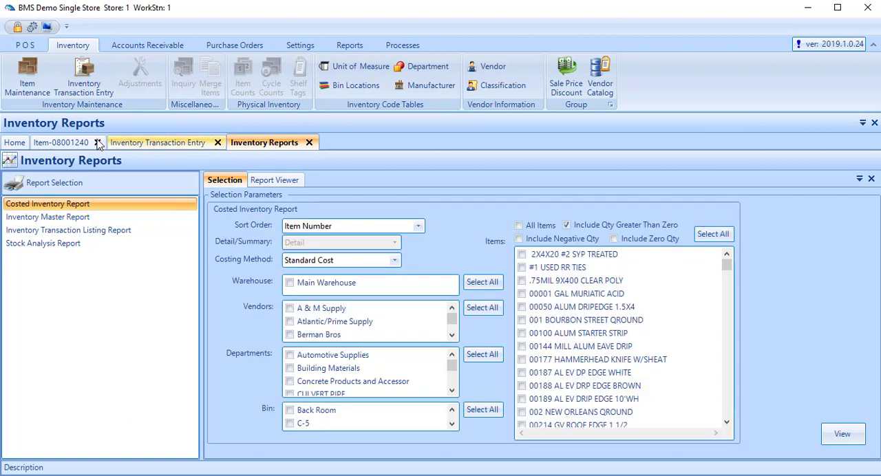
Step: Look up item number 100 in Item Maintenance and clear the item number search
{"action": "left_click", "coordinate": [63, 145]}
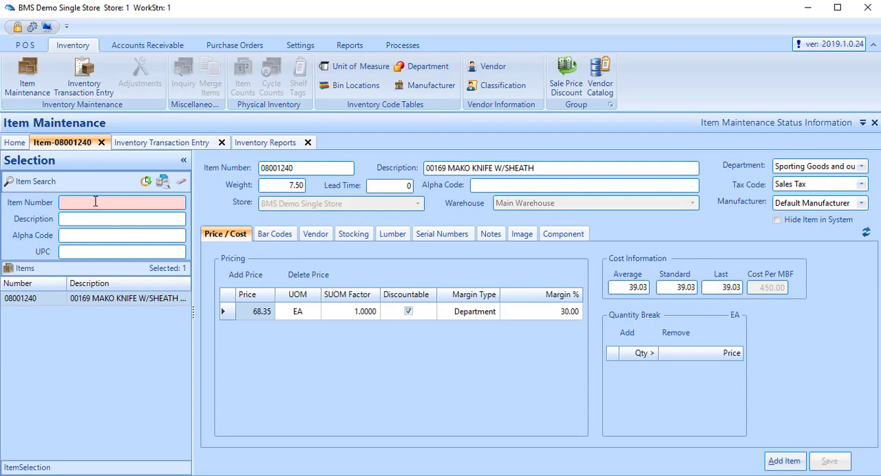
{"action": "key", "text": "Return"}
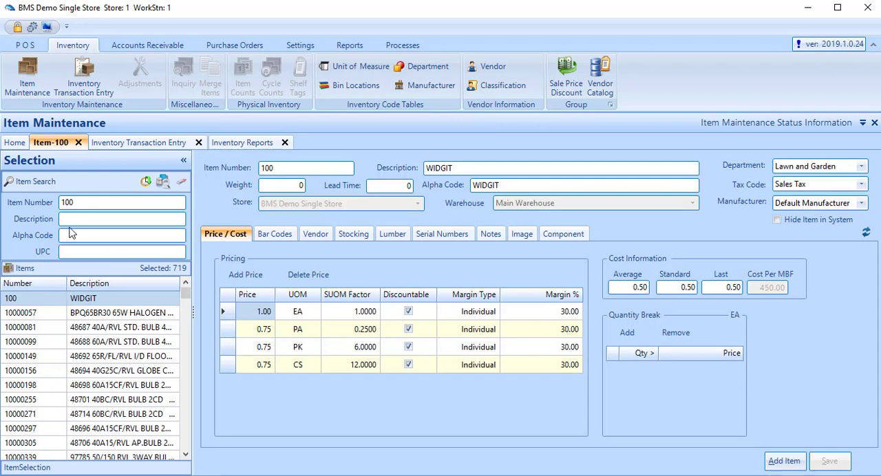
{"action": "left_click", "coordinate": [82, 202]}
{"action": "key", "text": "BackSpace"}
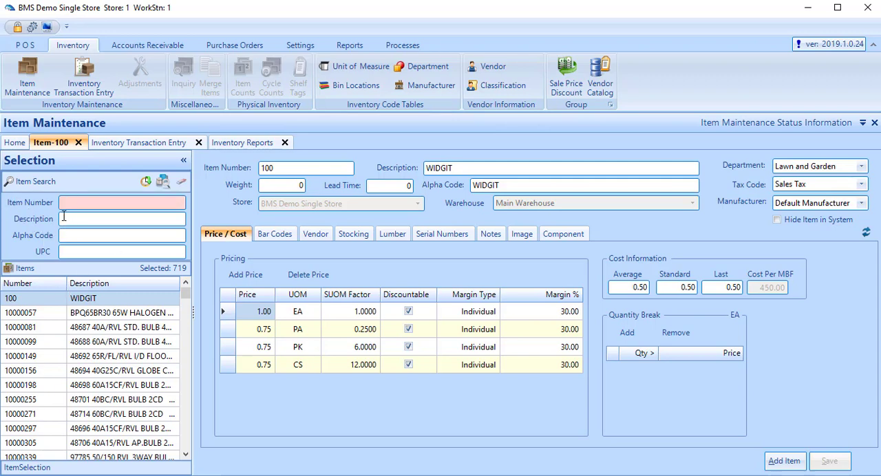
Step: Search the item descriptions for "hammer" and clear the search term
{"action": "left_click", "coordinate": [72, 223]}
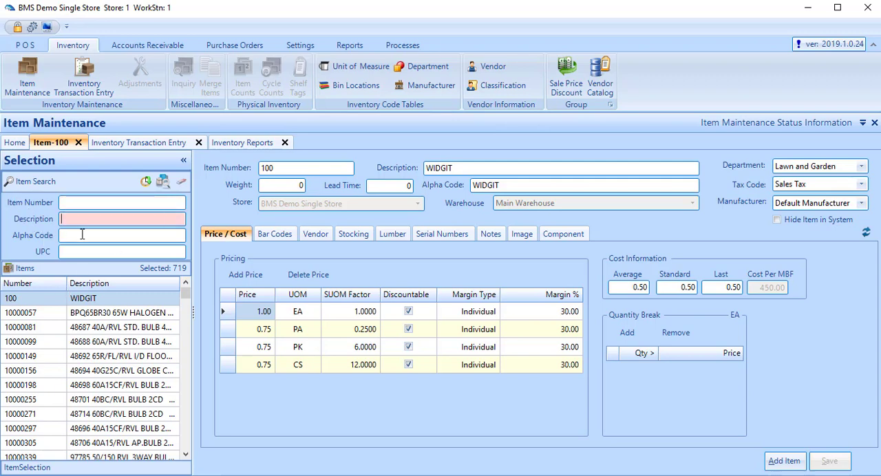
{"action": "type", "text": "hammer"}
{"action": "key", "text": "Return"}
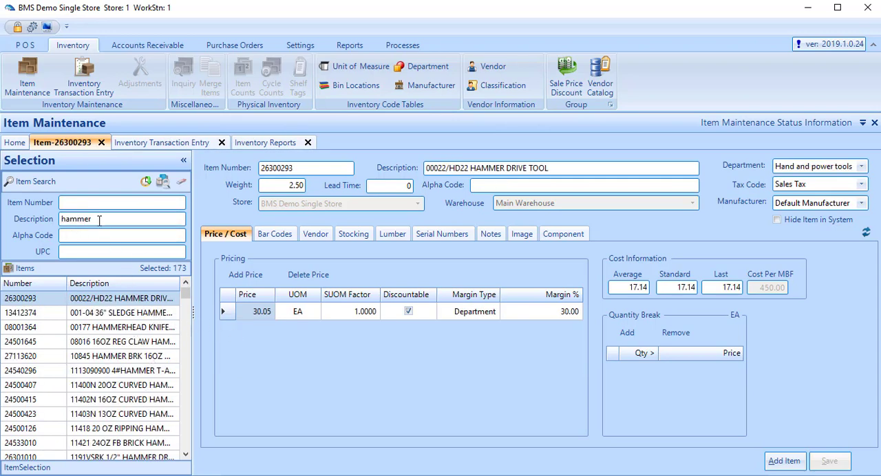
{"action": "left_click_drag", "start_coordinate": [98, 220], "coordinate": [20, 226]}
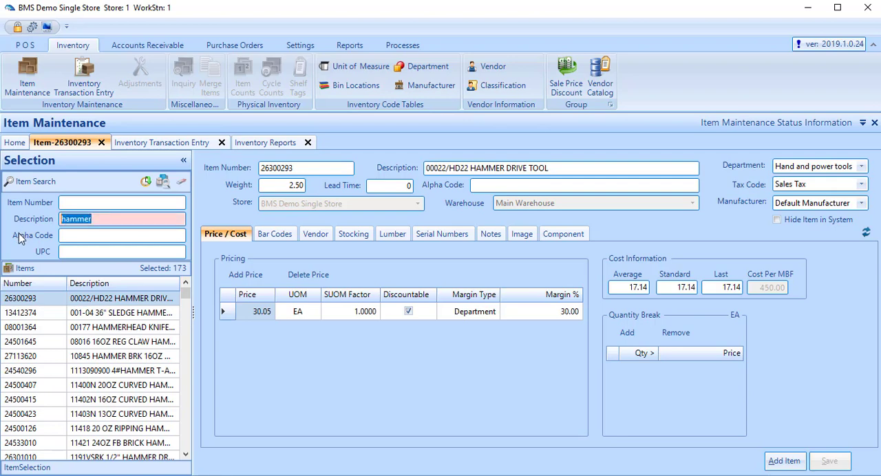
{"action": "key", "text": "Delete"}
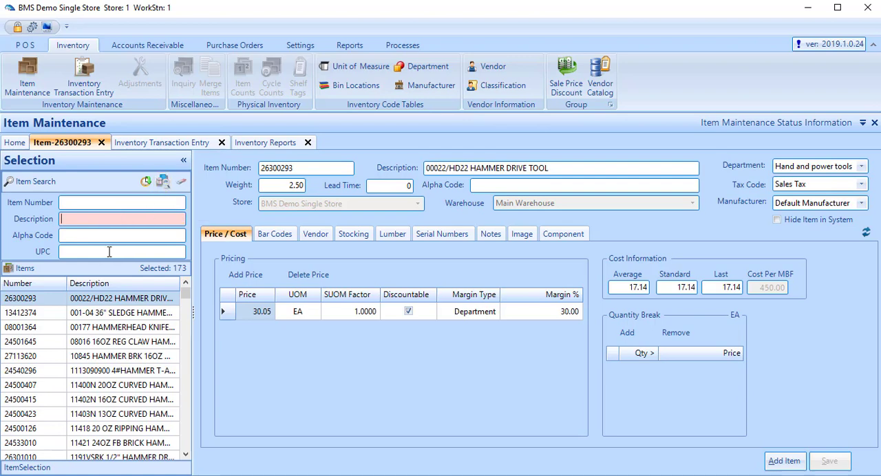
Step: In the advanced item search, add a second search field set to VendorNum, and close the search without running it
{"action": "left_click", "coordinate": [162, 182]}
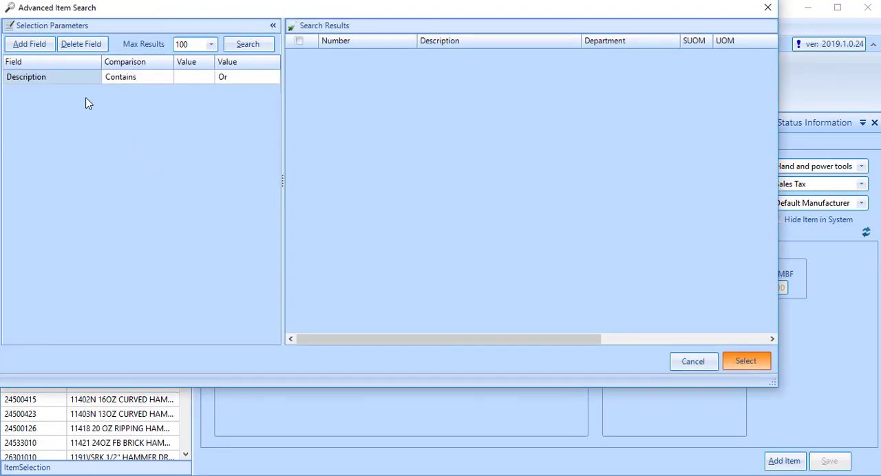
{"action": "left_click", "coordinate": [38, 45]}
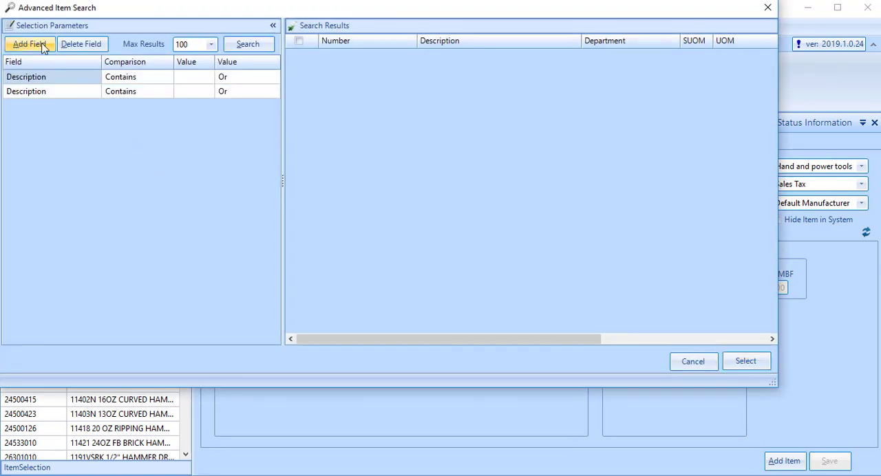
{"action": "left_click", "coordinate": [92, 81]}
{"action": "left_click", "coordinate": [94, 78]}
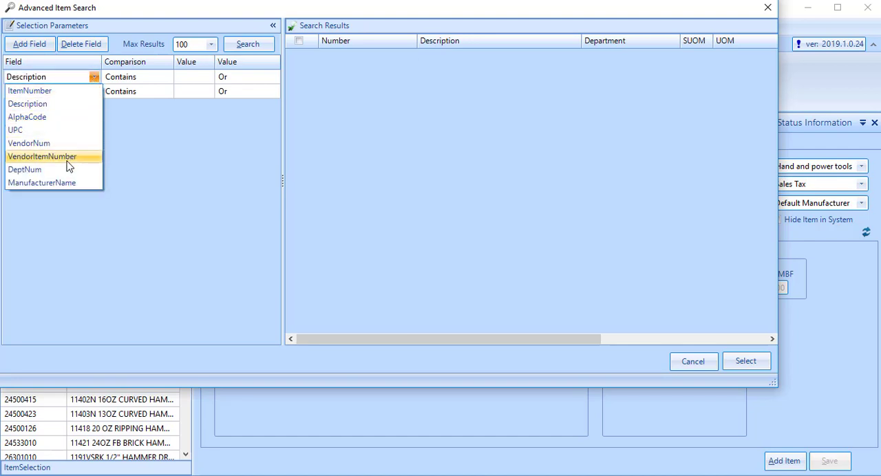
{"action": "left_click", "coordinate": [118, 135]}
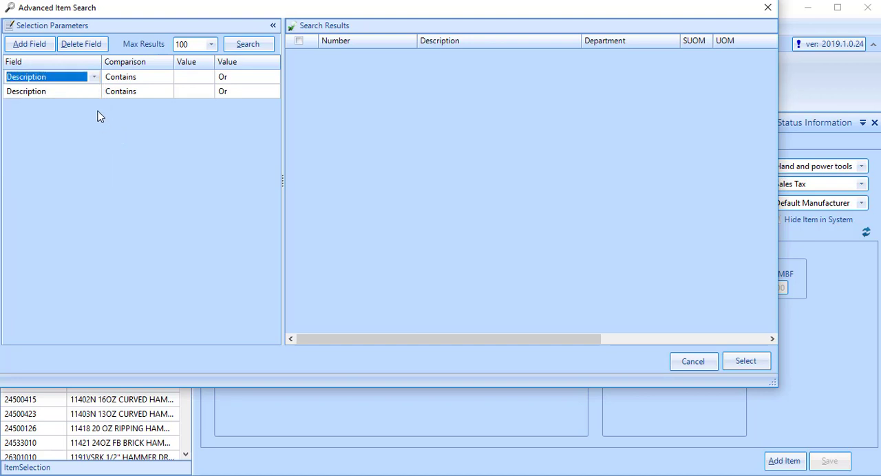
{"action": "left_click", "coordinate": [95, 94]}
{"action": "left_click", "coordinate": [94, 92]}
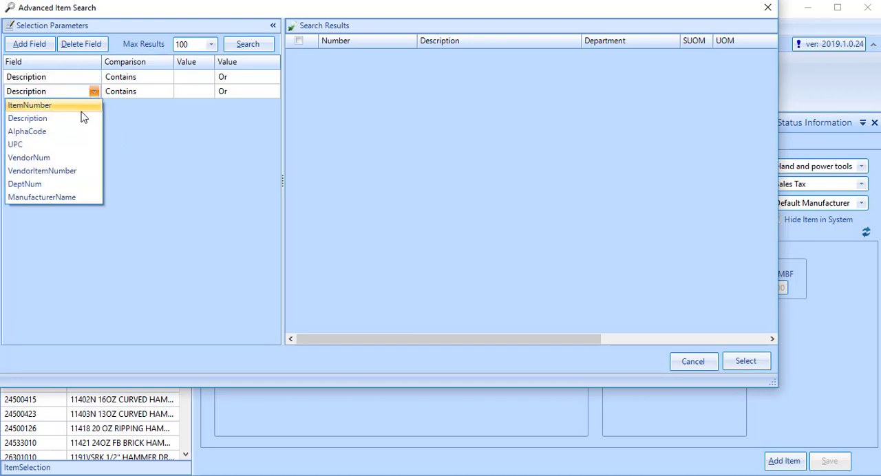
{"action": "left_click", "coordinate": [73, 158]}
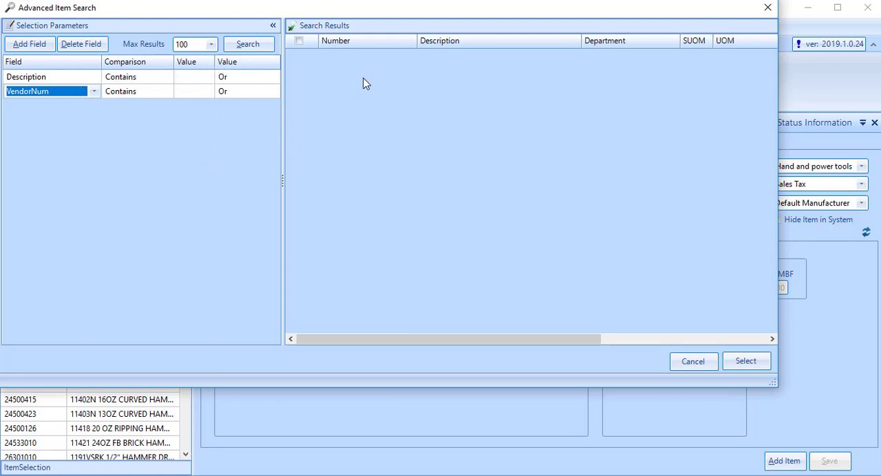
{"action": "left_click", "coordinate": [769, 7]}
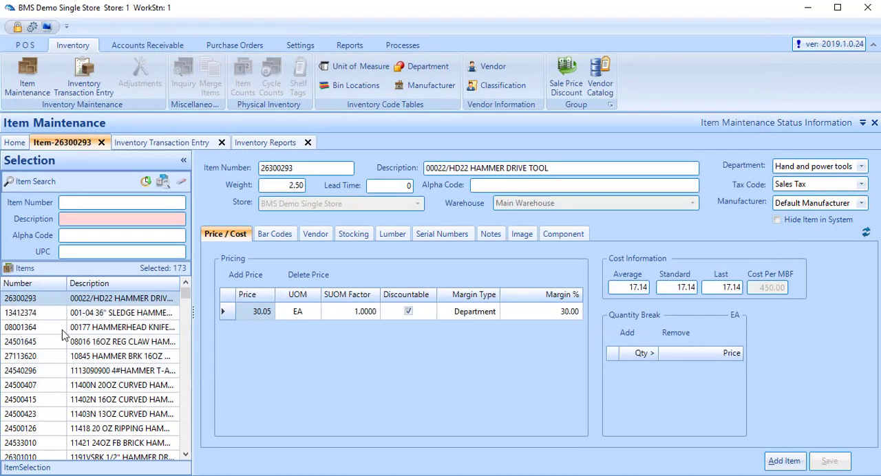
Step: Open the item 10845 HAMMER BRK 16OZ WD HD and view the departments it can be assigned to
{"action": "left_click", "coordinate": [62, 358]}
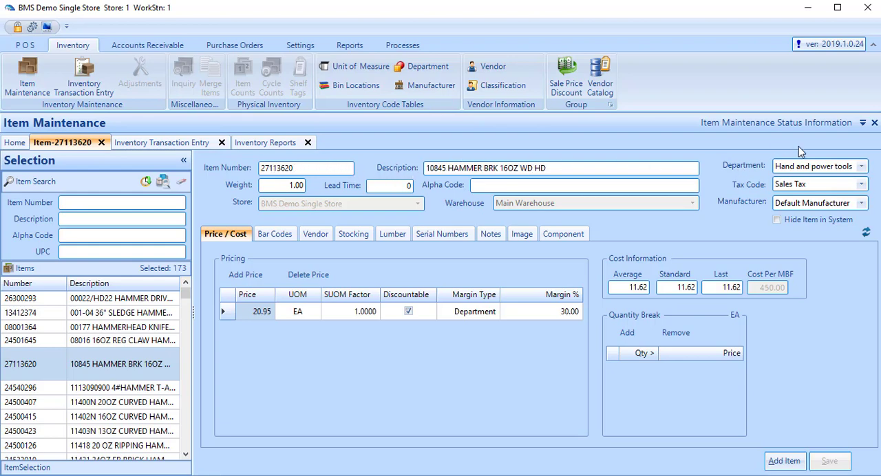
{"action": "left_click", "coordinate": [862, 167]}
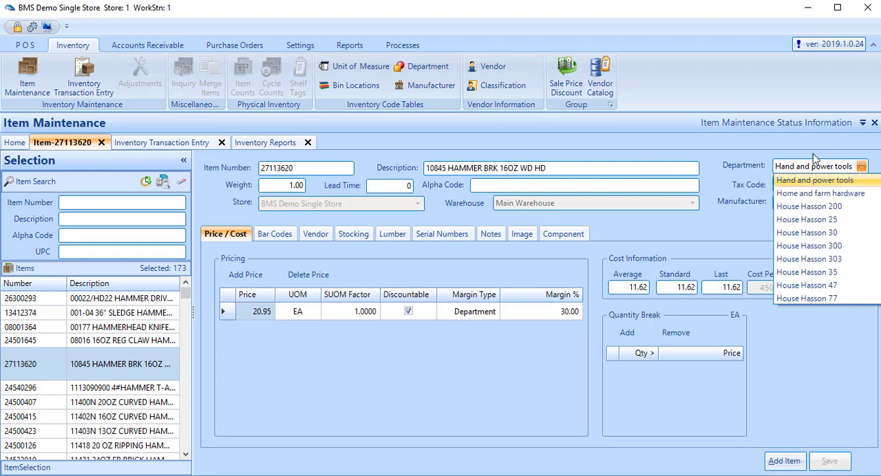
{"action": "left_click", "coordinate": [785, 146]}
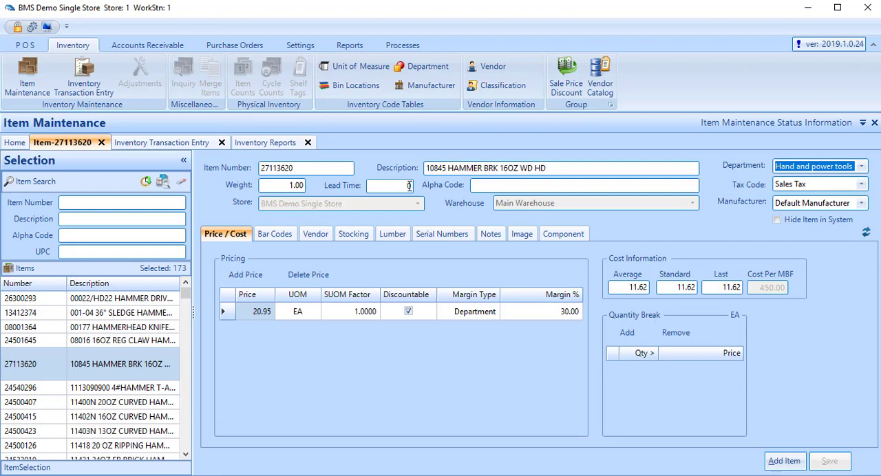
Step: Set the hammer item's alpha code to "hammer", and start hiding the item system-wide but cancel the request
{"action": "left_click", "coordinate": [491, 185]}
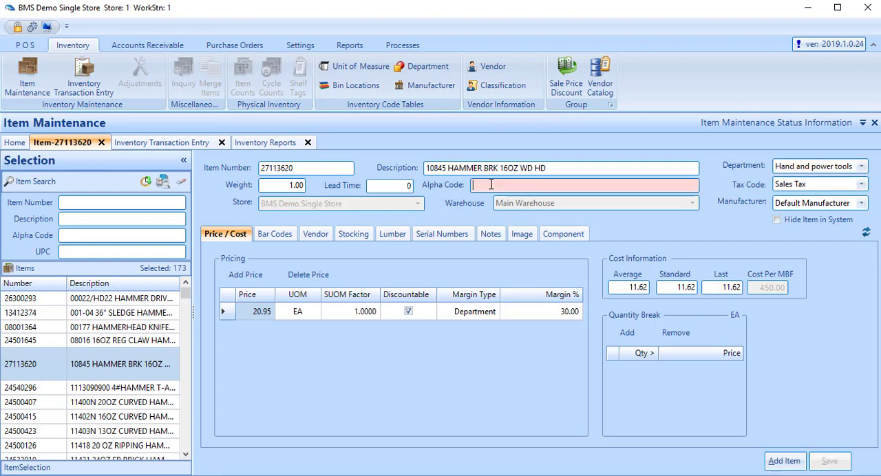
{"action": "type", "text": "ma"}
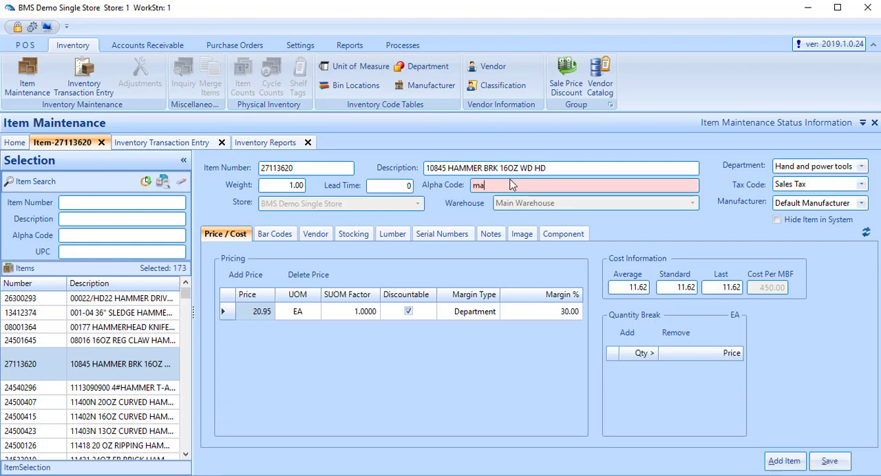
{"action": "key", "text": "BackSpace"}
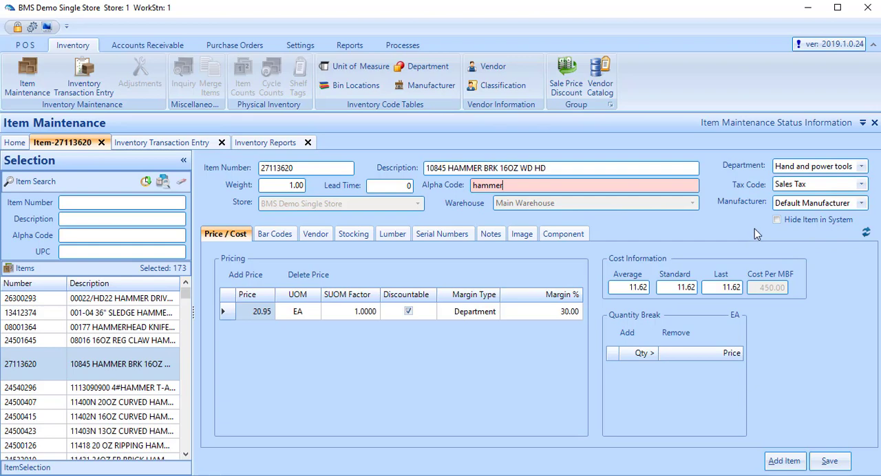
{"action": "left_click", "coordinate": [783, 220]}
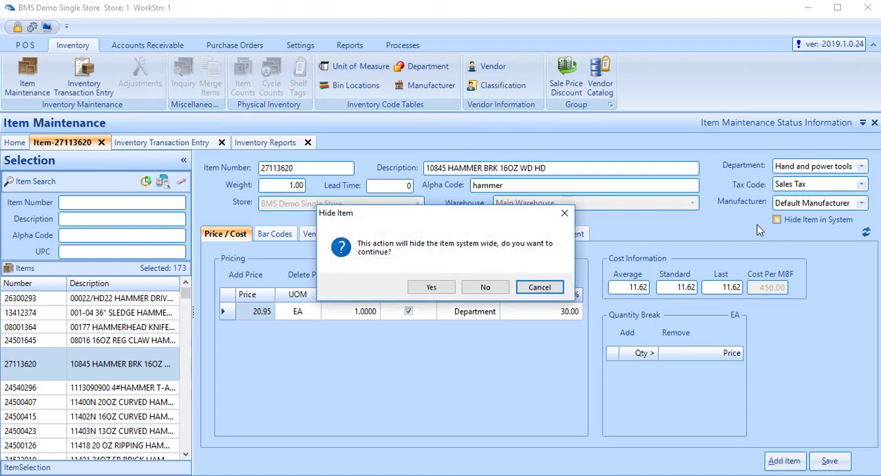
{"action": "left_click", "coordinate": [540, 288]}
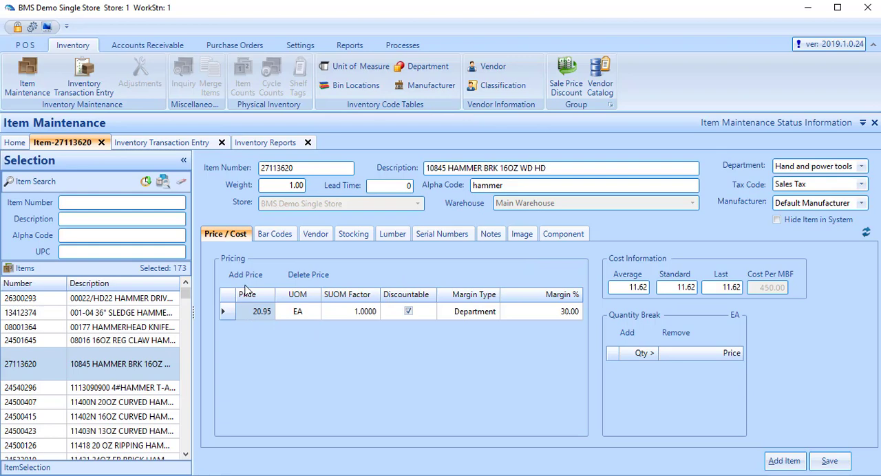
Step: Look up item number 100 in the item search
{"action": "left_click", "coordinate": [123, 201]}
{"action": "type", "text": "1"}
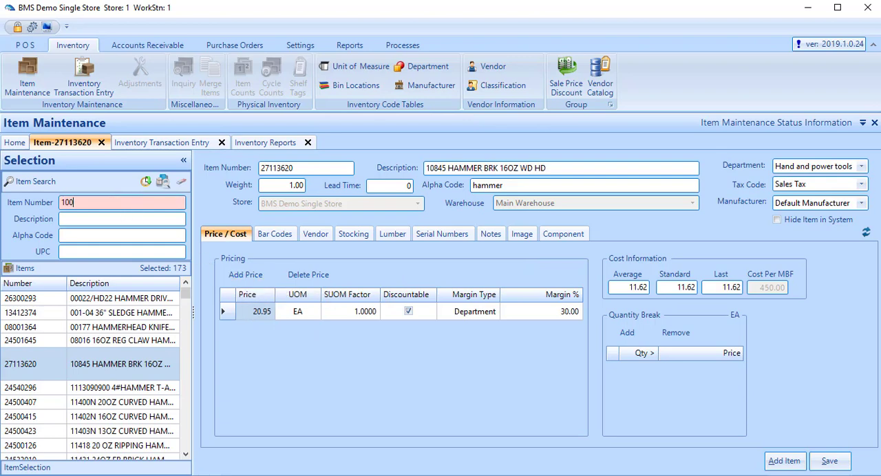
{"action": "type", "text": "00"}
{"action": "key", "text": "Return"}
{"action": "key", "text": "Return"}
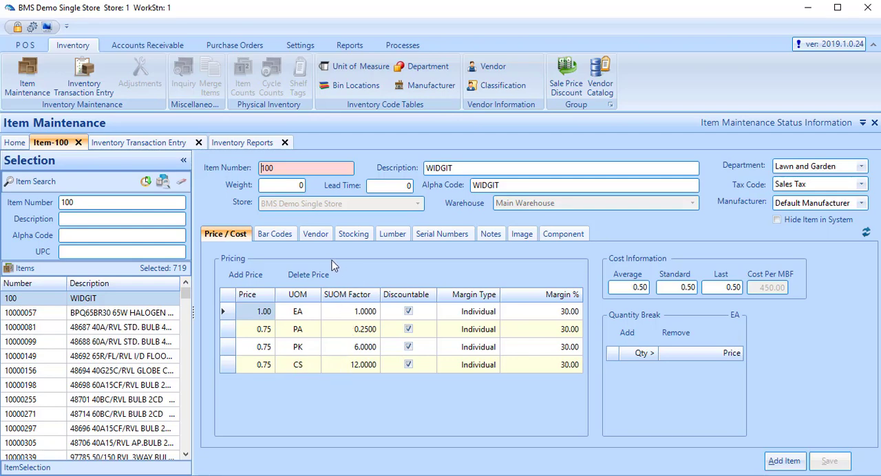
Step: Review the vendor, price and cost, and bar code details of the WIDGIT item
{"action": "left_click", "coordinate": [317, 239]}
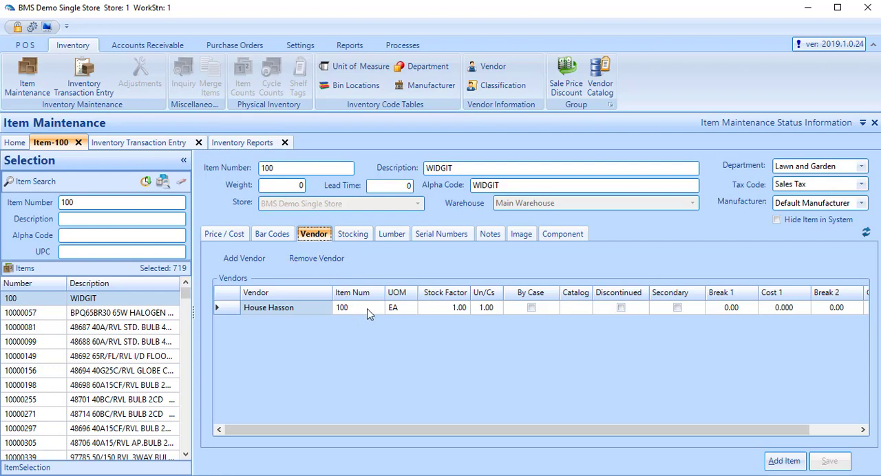
{"action": "left_click", "coordinate": [227, 236]}
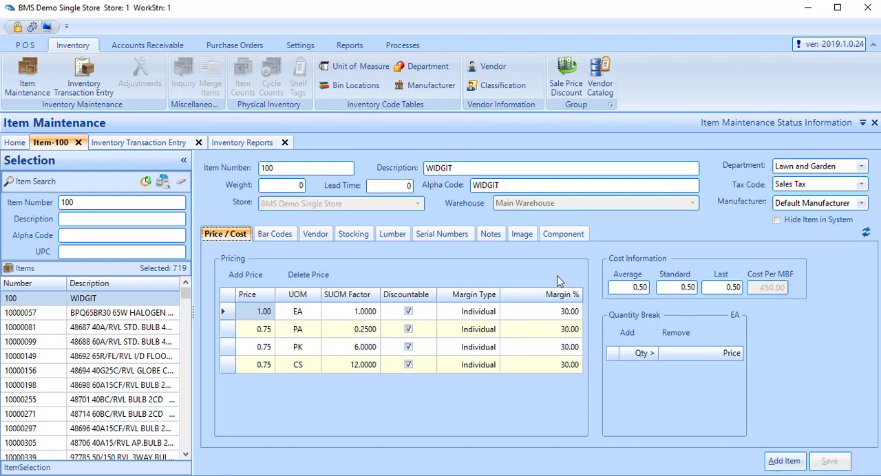
{"action": "left_click", "coordinate": [282, 236]}
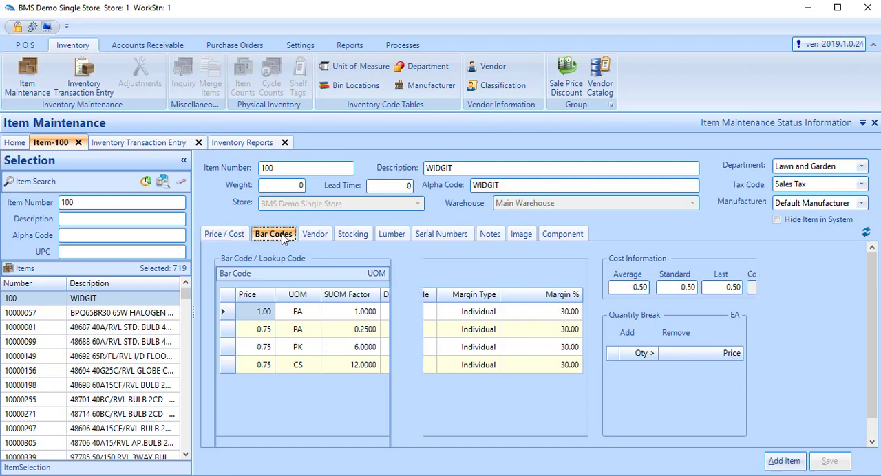
Step: Open the bar codes of item BPQ65BR30 65W HALOGEN FLOOD and start adding a bar code, but cancel the entry
{"action": "left_click", "coordinate": [157, 314]}
{"action": "left_click", "coordinate": [241, 317]}
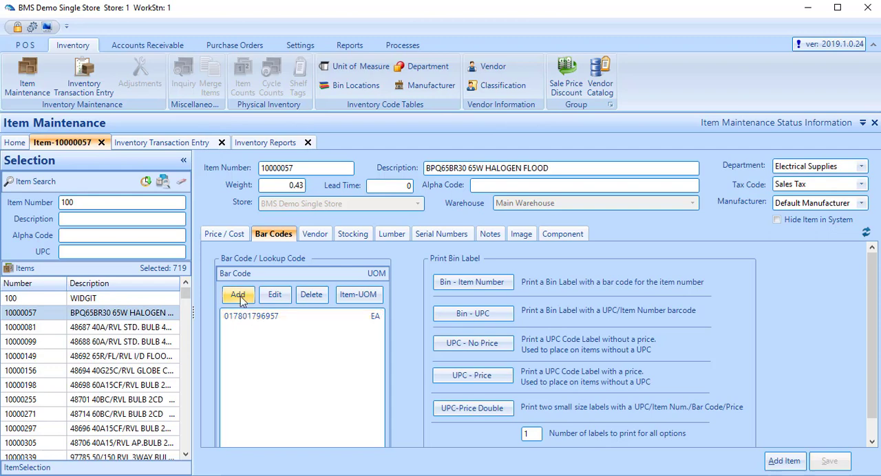
{"action": "left_click", "coordinate": [240, 298]}
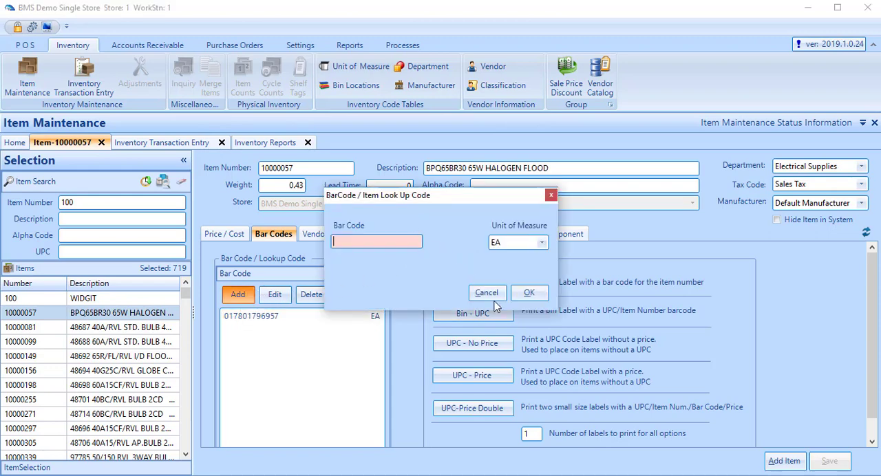
{"action": "left_click", "coordinate": [487, 294]}
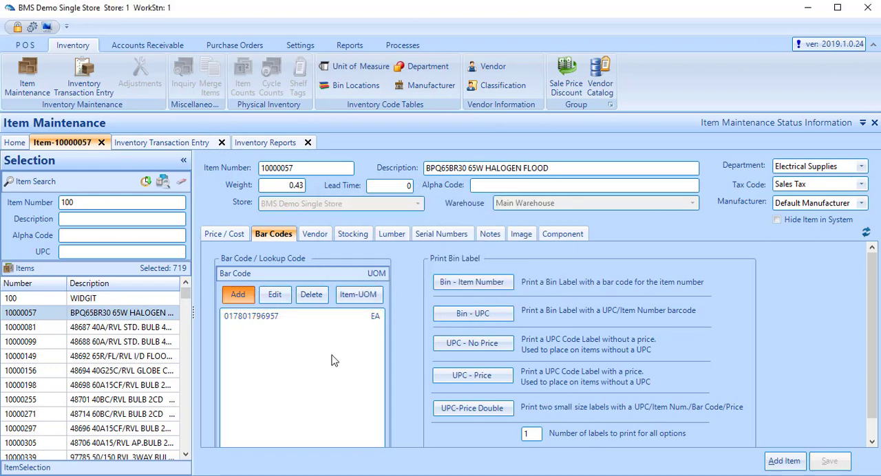
Step: Review the vendor details and the price and cost information of the halogen flood item
{"action": "left_click", "coordinate": [320, 237]}
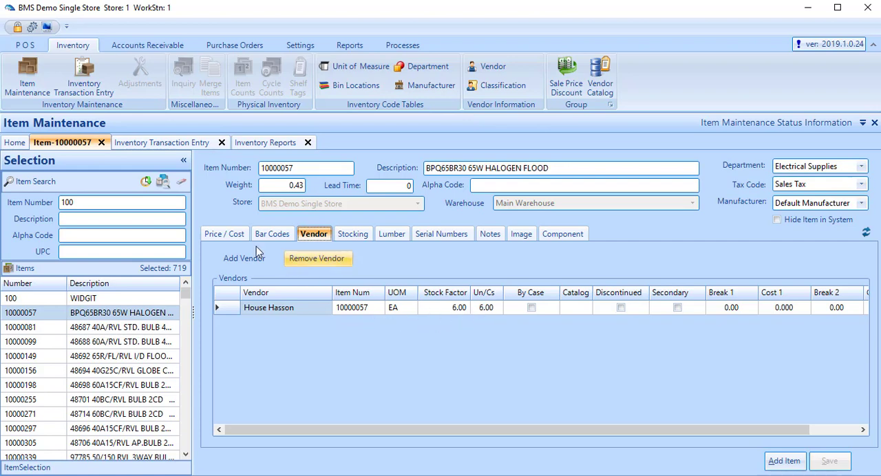
{"action": "left_click", "coordinate": [235, 240]}
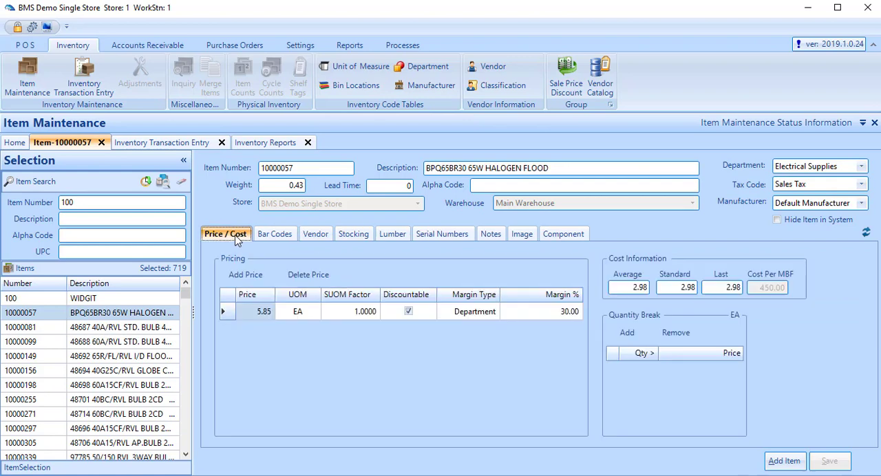
Step: Review the halogen flood item's stocking details, its monthly sales and orders, and its lumber settings
{"action": "left_click", "coordinate": [357, 235]}
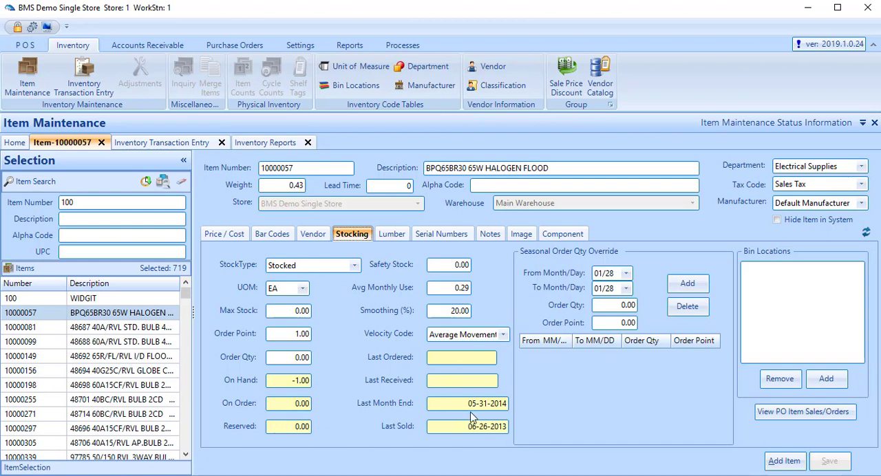
{"action": "left_click", "coordinate": [781, 417]}
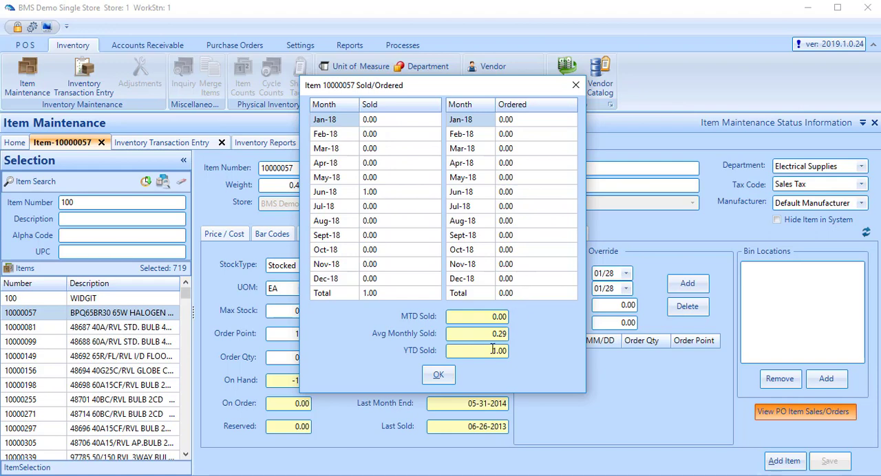
{"action": "left_click", "coordinate": [439, 375]}
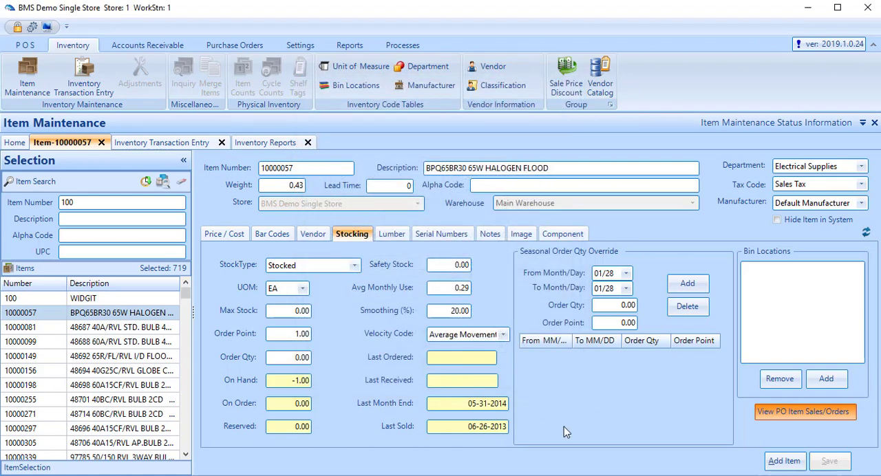
{"action": "left_click", "coordinate": [390, 235]}
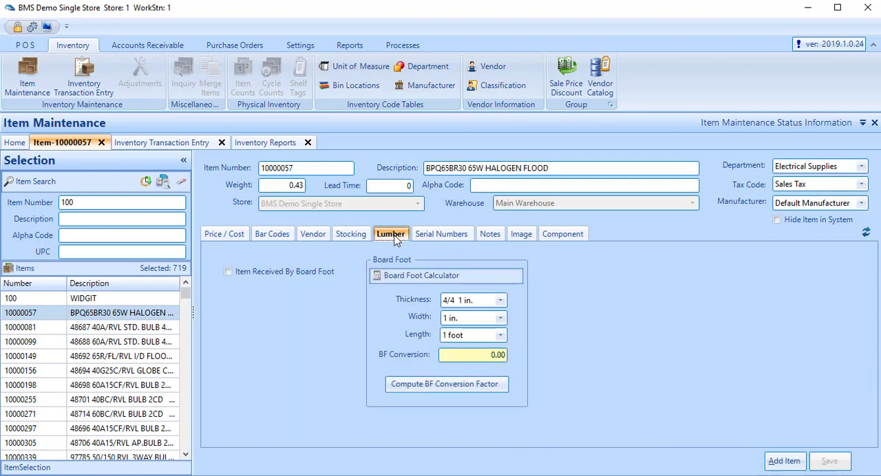
Step: Search for item numbers starting with syp2 and review the lumber and price and cost details of item SYP248
{"action": "left_click", "coordinate": [86, 202]}
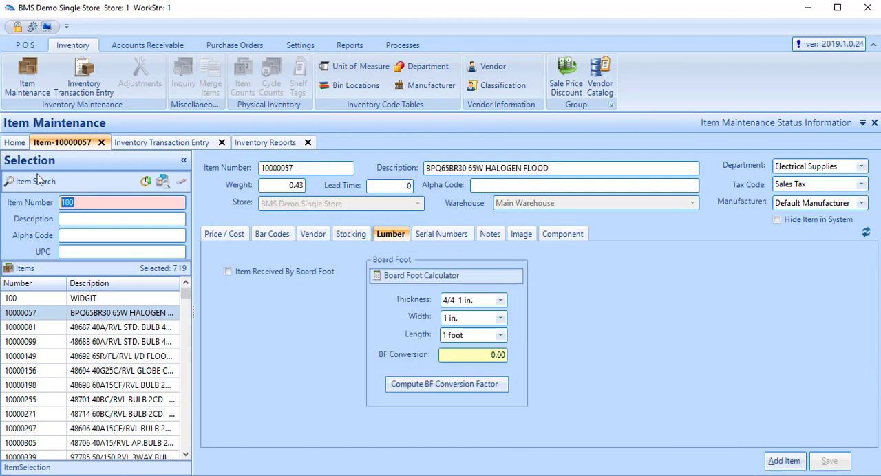
{"action": "type", "text": "syp2"}
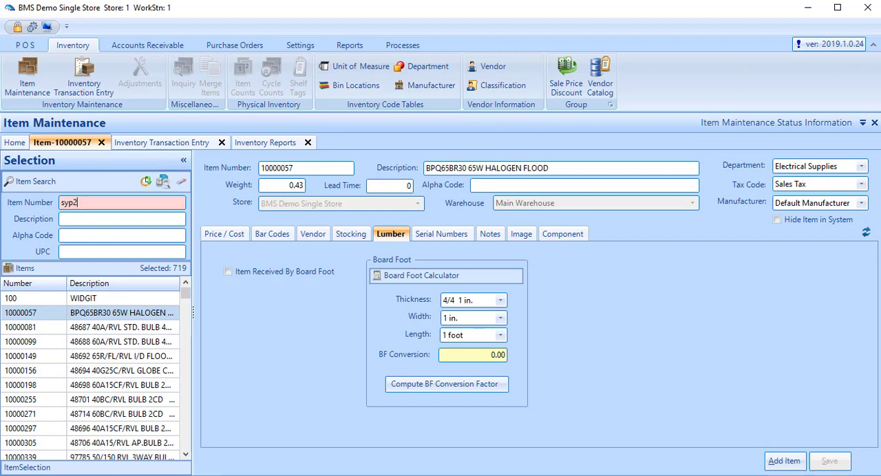
{"action": "key", "text": "Return"}
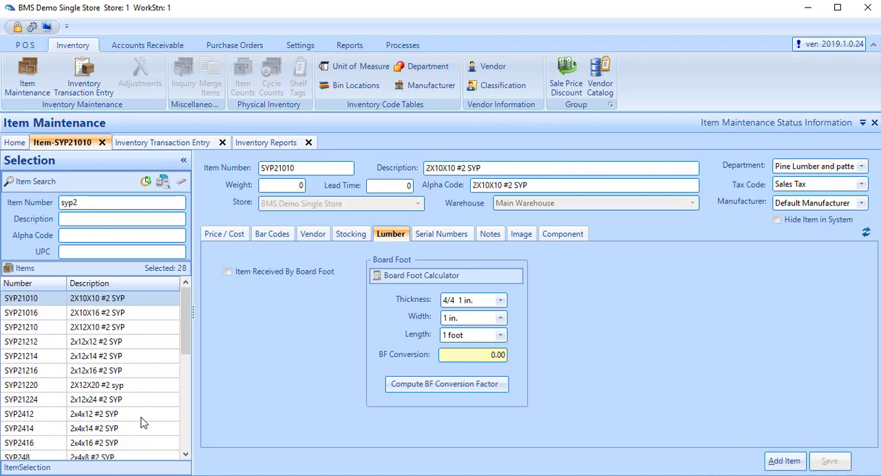
{"action": "left_click", "coordinate": [137, 457]}
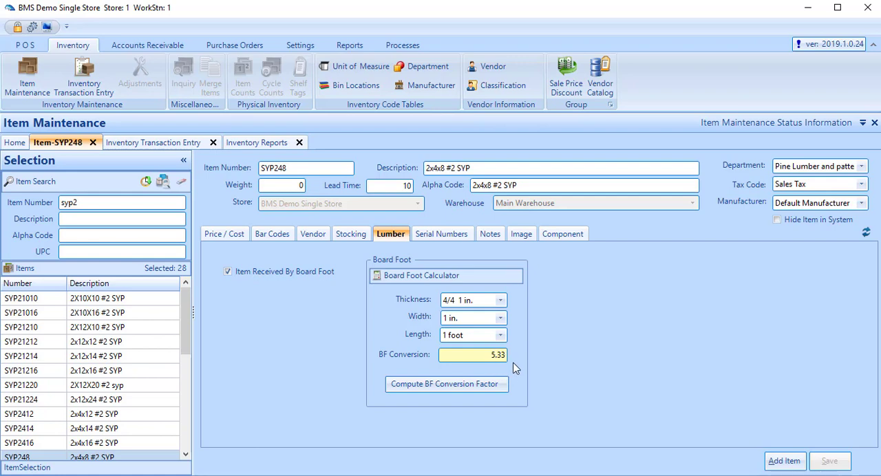
{"action": "left_click", "coordinate": [236, 235]}
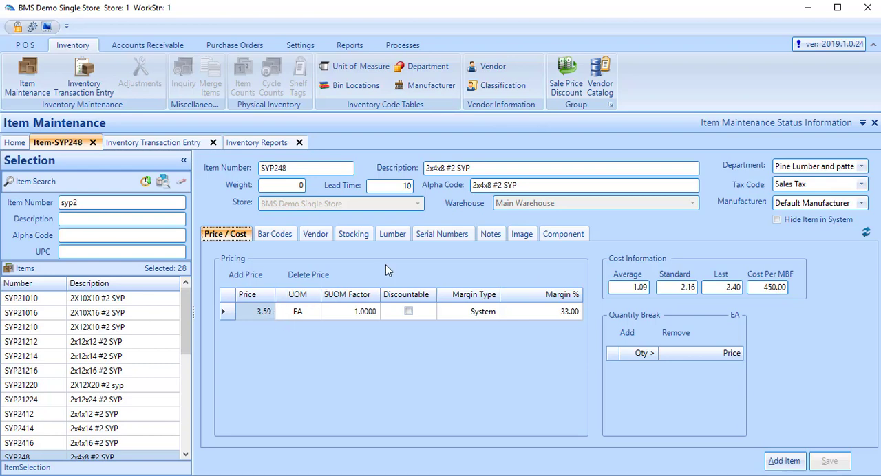
Step: Try the serial number options Prompt at POS and Require Selection from Serial Number List for SYP248, and return to None
{"action": "left_click", "coordinate": [432, 234]}
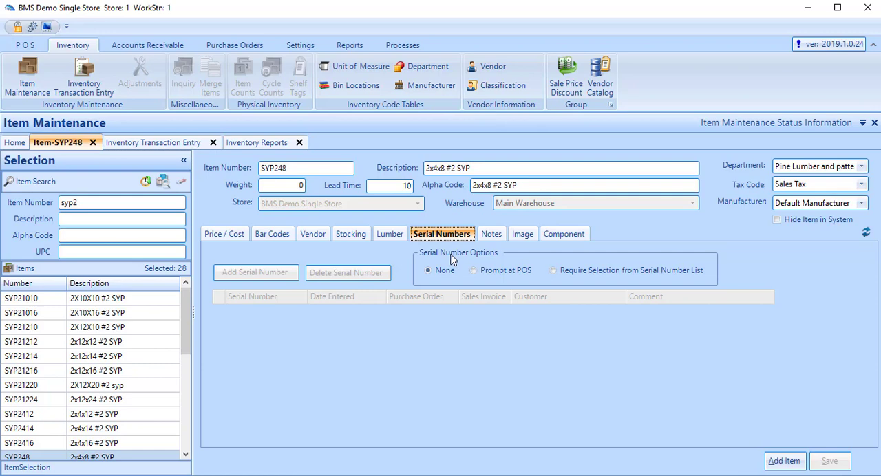
{"action": "left_click", "coordinate": [504, 270]}
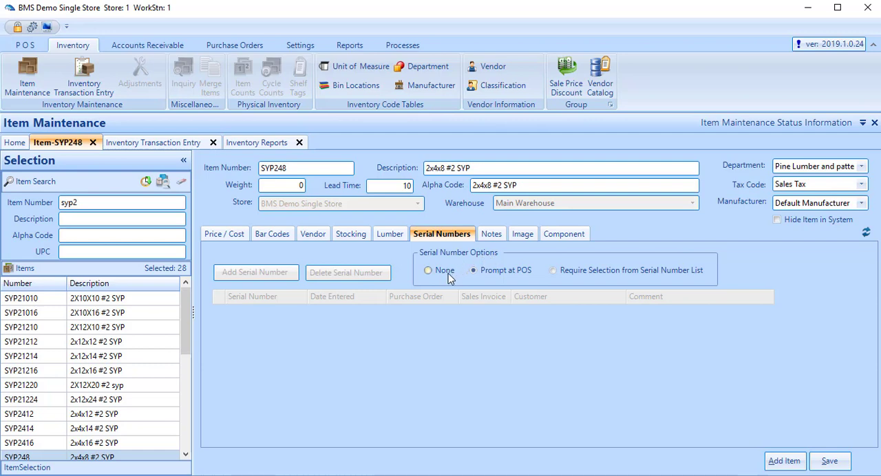
{"action": "left_click", "coordinate": [561, 275]}
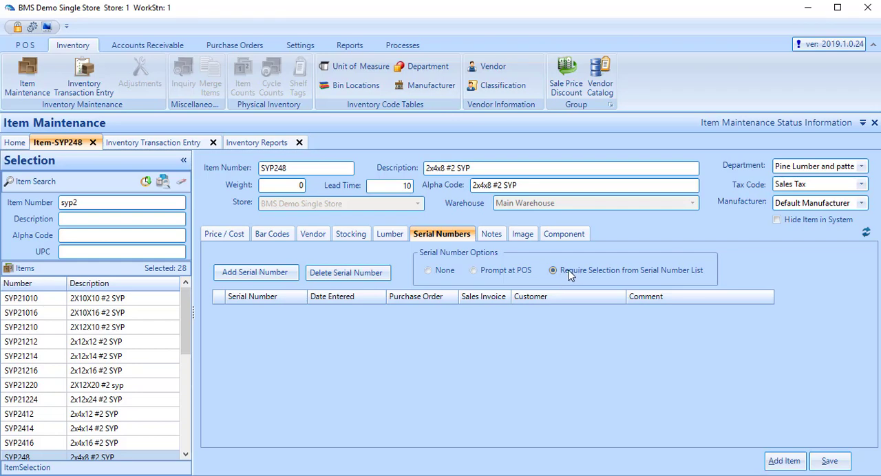
{"action": "left_click", "coordinate": [428, 271]}
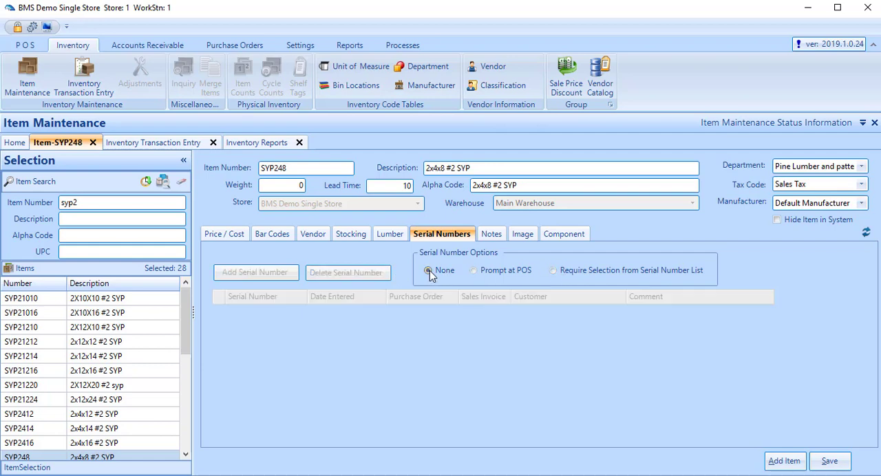
Step: View the notes of SYP248, and search for items by the description mako without saving the changes to SYP248
{"action": "left_click", "coordinate": [497, 236]}
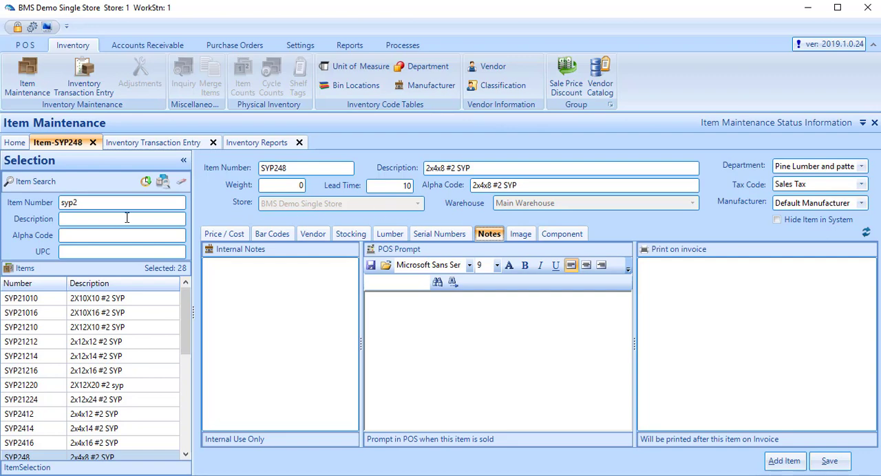
{"action": "left_click", "coordinate": [95, 204]}
{"action": "key", "text": "BackSpace"}
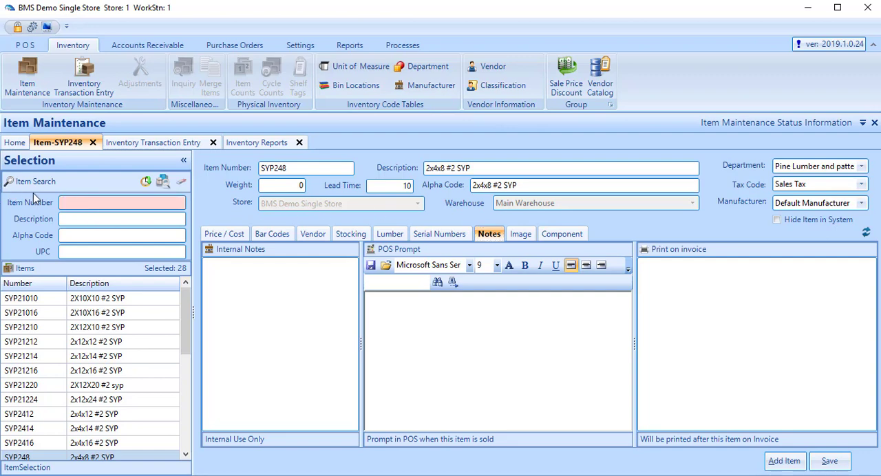
{"action": "left_click", "coordinate": [79, 219]}
{"action": "type", "text": "m"}
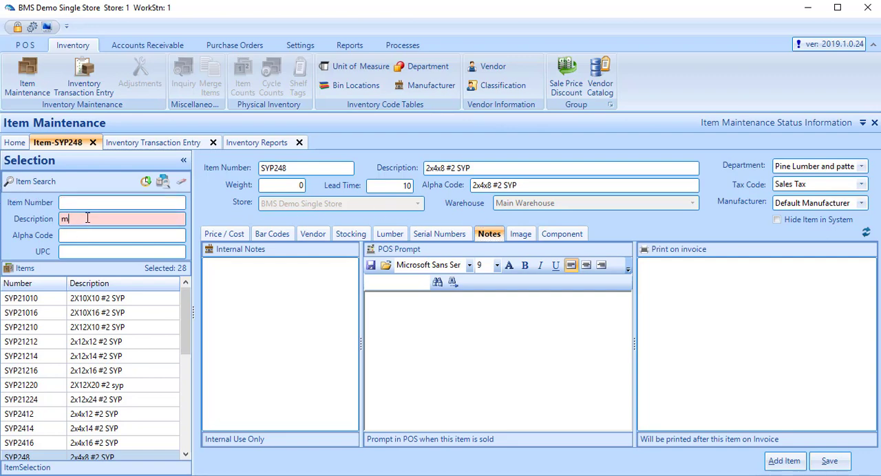
{"action": "type", "text": "ako"}
{"action": "key", "text": "Return"}
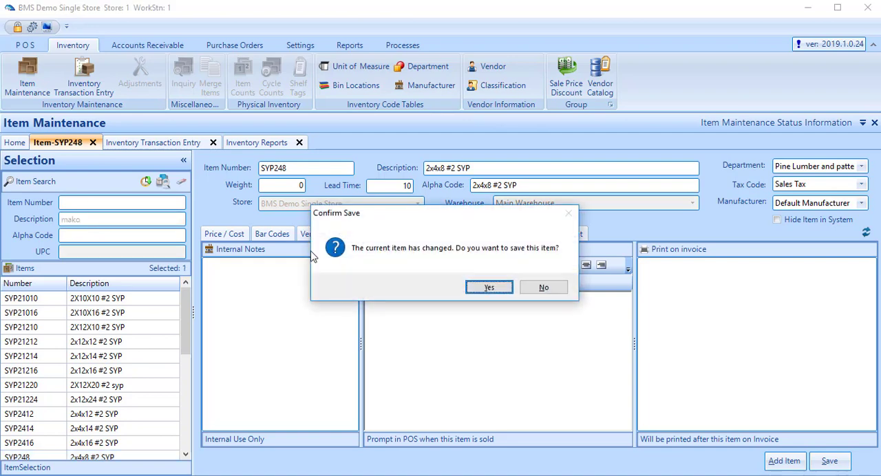
{"action": "left_click", "coordinate": [532, 295]}
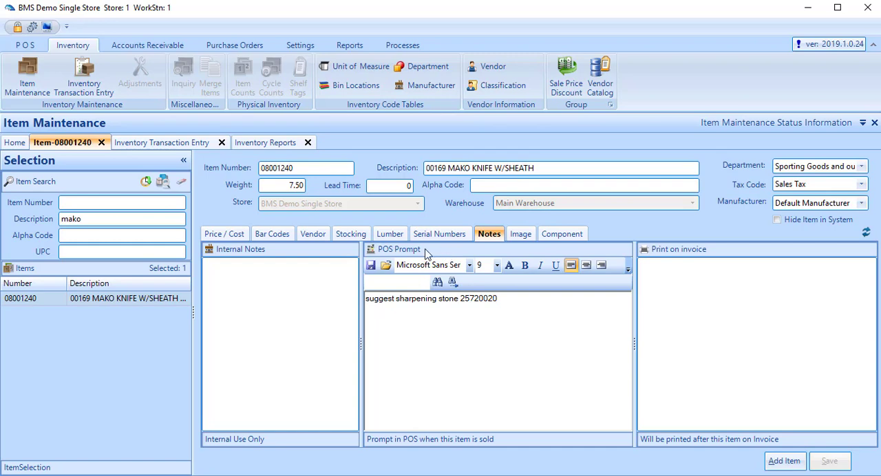
Step: Review the internal and invoice note areas of the MAKO knife item and display its catalog image
{"action": "left_click", "coordinate": [277, 272]}
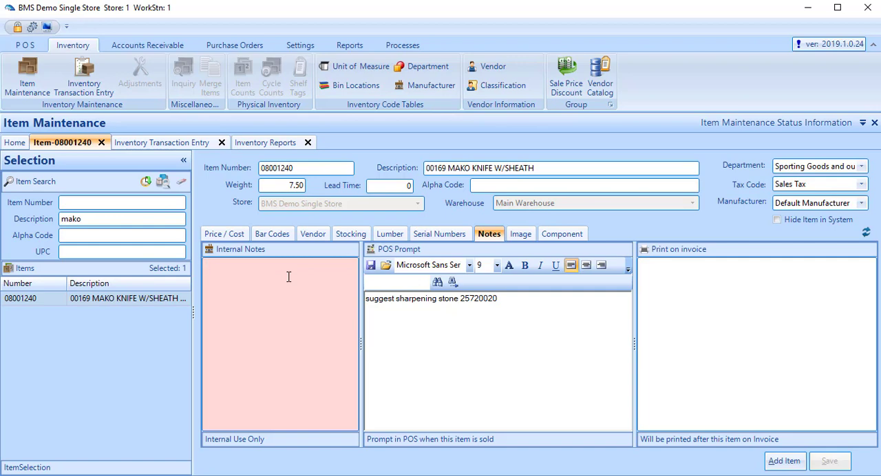
{"action": "left_click", "coordinate": [719, 344]}
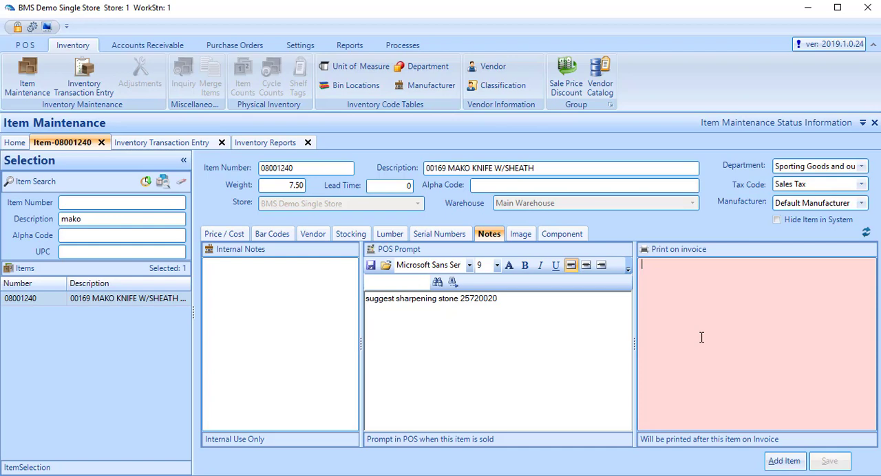
{"action": "left_click", "coordinate": [522, 235]}
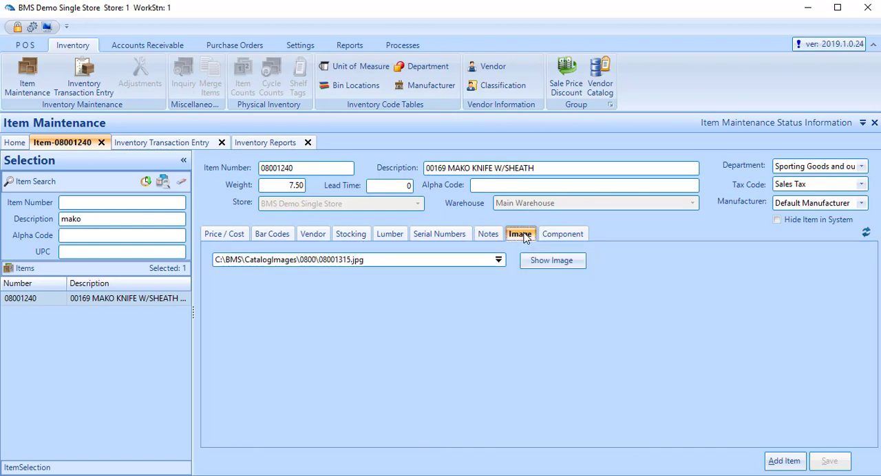
{"action": "left_click", "coordinate": [544, 266]}
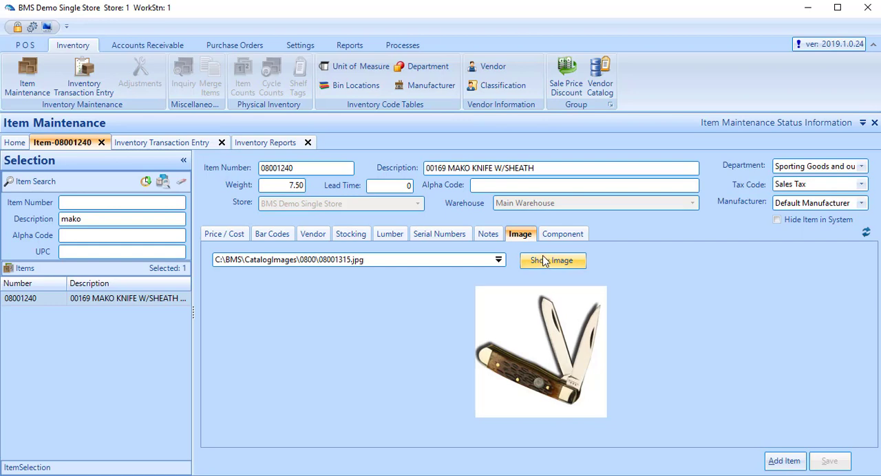
Step: Browse for the knife's image file without choosing one, and review its component options and price and cost information
{"action": "left_click", "coordinate": [502, 261]}
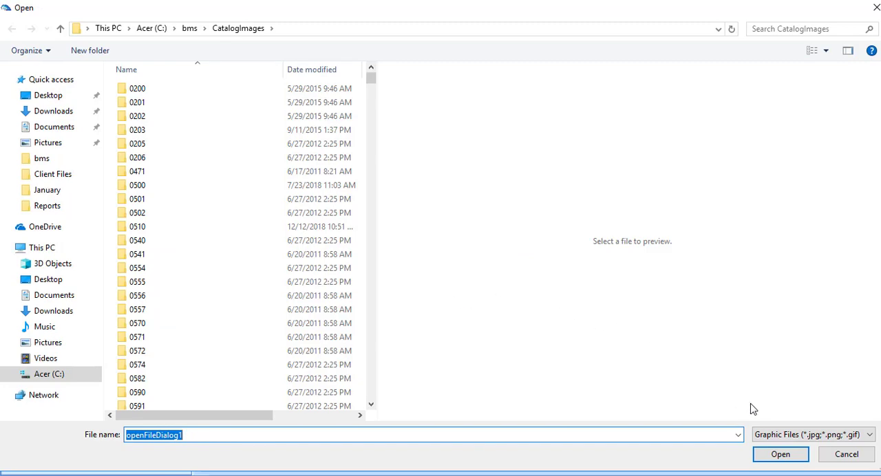
{"action": "left_click", "coordinate": [840, 459]}
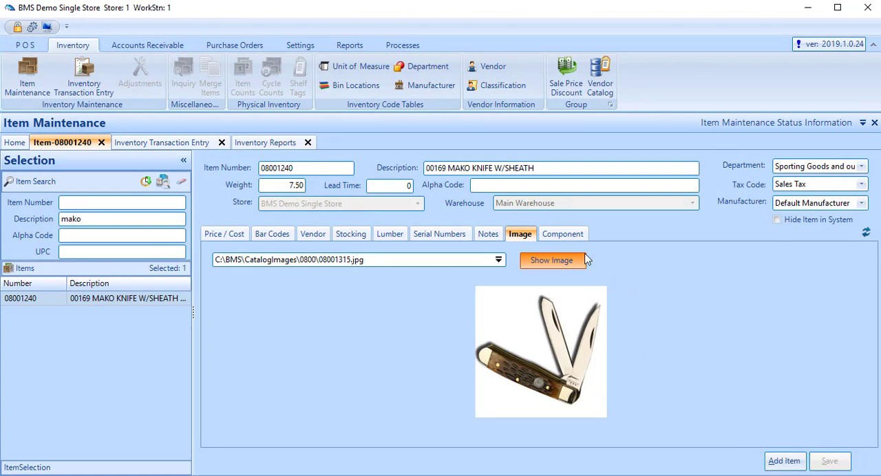
{"action": "left_click", "coordinate": [569, 235]}
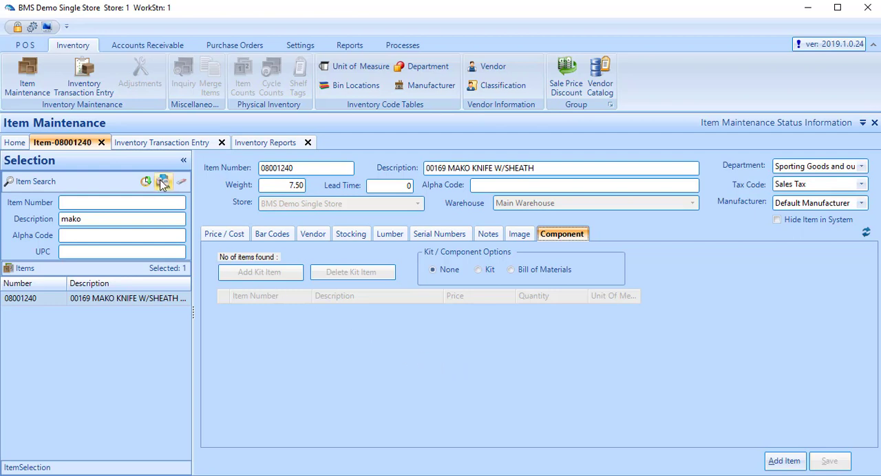
{"action": "left_click", "coordinate": [229, 236]}
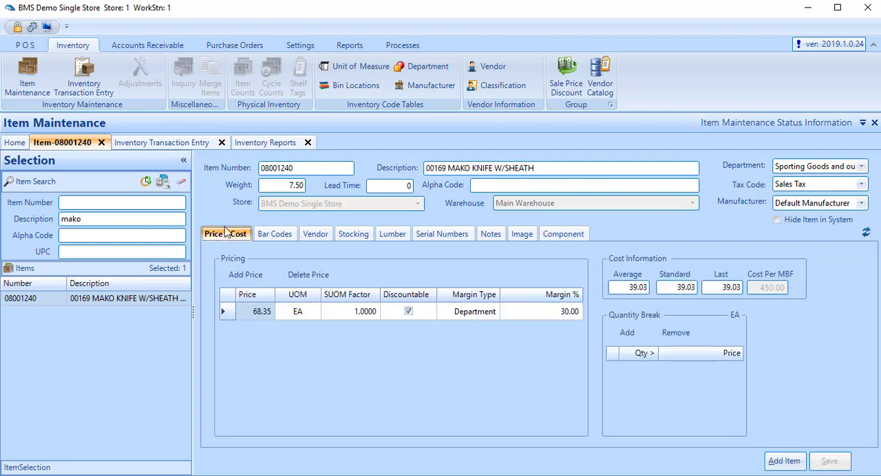
Step: Switch to the inventory transaction entry, examine the available transaction types and set the first line to Receive
{"action": "left_click", "coordinate": [181, 143]}
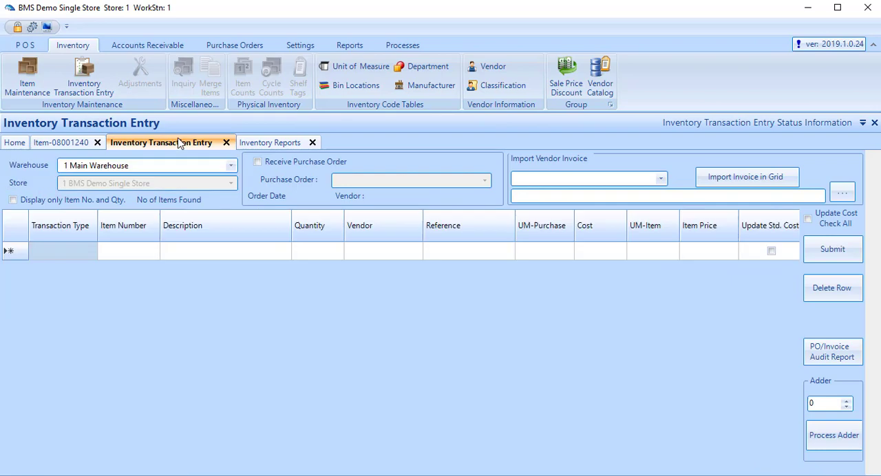
{"action": "left_click", "coordinate": [94, 253]}
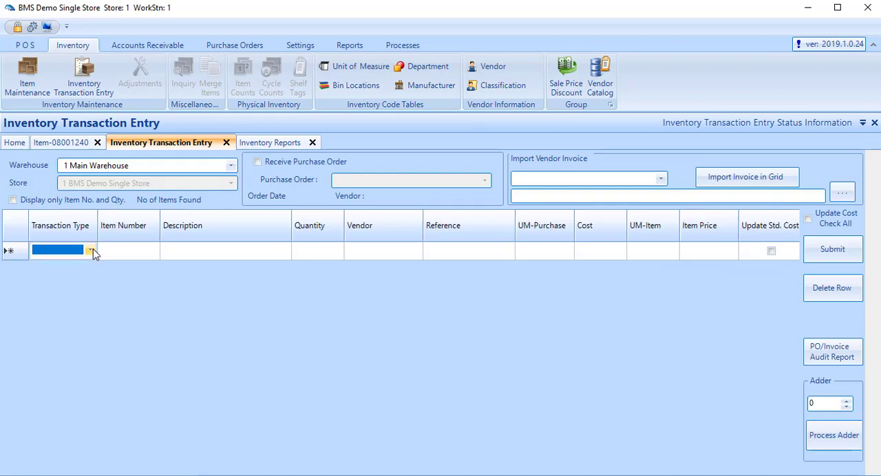
{"action": "left_click", "coordinate": [91, 251]}
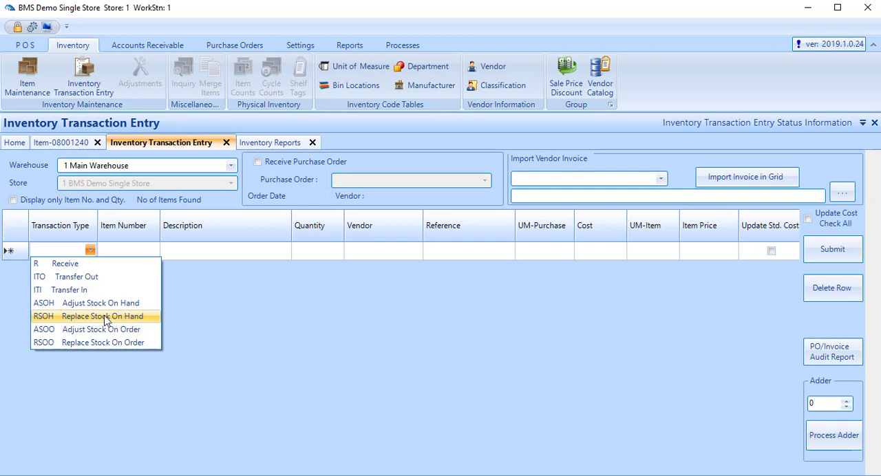
{"action": "left_click", "coordinate": [259, 307]}
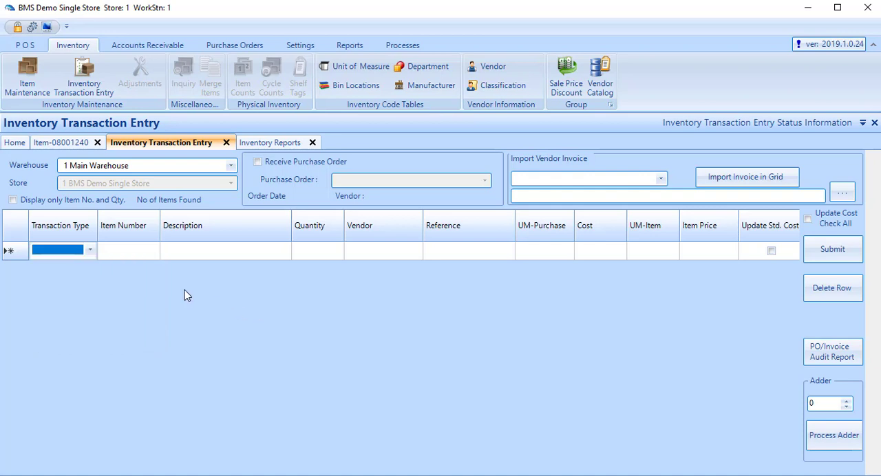
{"action": "left_click", "coordinate": [91, 252]}
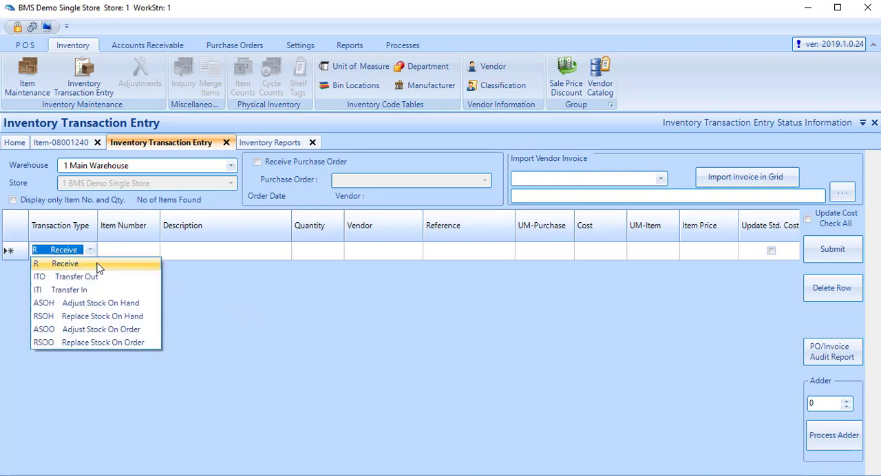
{"action": "left_click", "coordinate": [94, 263]}
Step: Enter item number 100 with a quantity of 10 on the Receive line, keeping the vendor, cost and unit defaults
{"action": "left_click", "coordinate": [126, 249]}
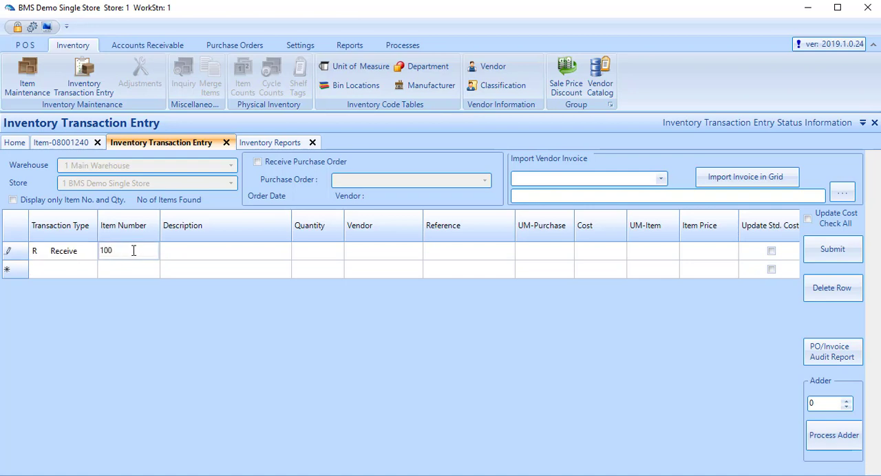
{"action": "key", "text": "Tab"}
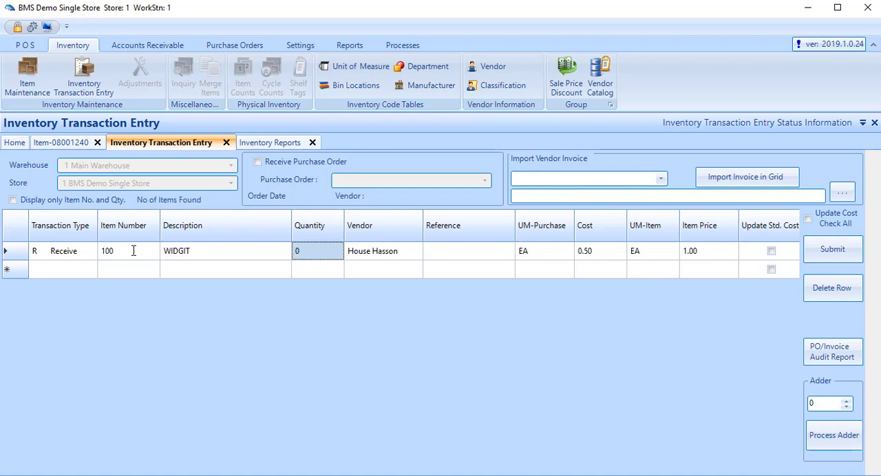
{"action": "type", "text": "10"}
{"action": "key", "text": "Tab"}
{"action": "key", "text": "Tab"}
{"action": "key", "text": "Tab"}
{"action": "key", "text": "Tab"}
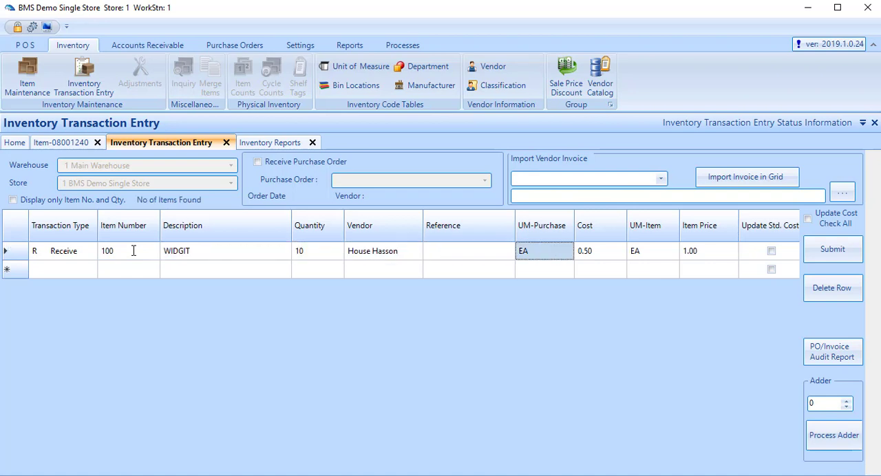
{"action": "key", "text": "Tab"}
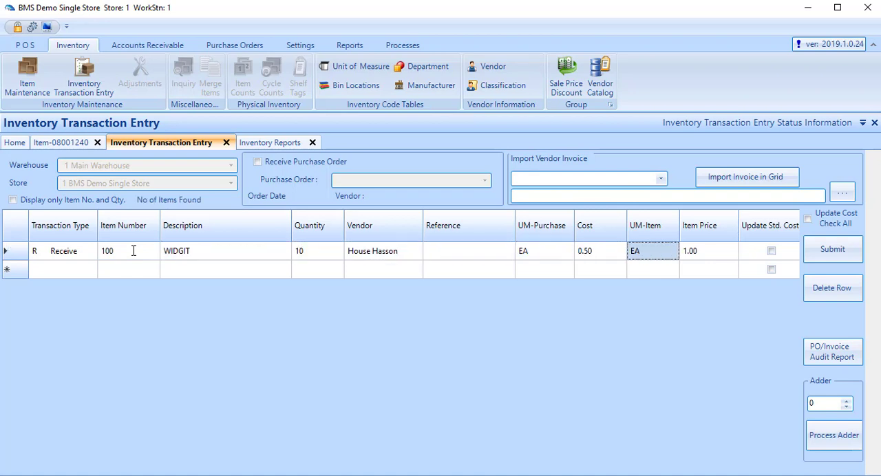
Step: Set the cost of item 100 to 0.55 and accept the proposed price change to $0.79
{"action": "key", "text": "shift+Tab"}
{"action": "type", "text": "."}
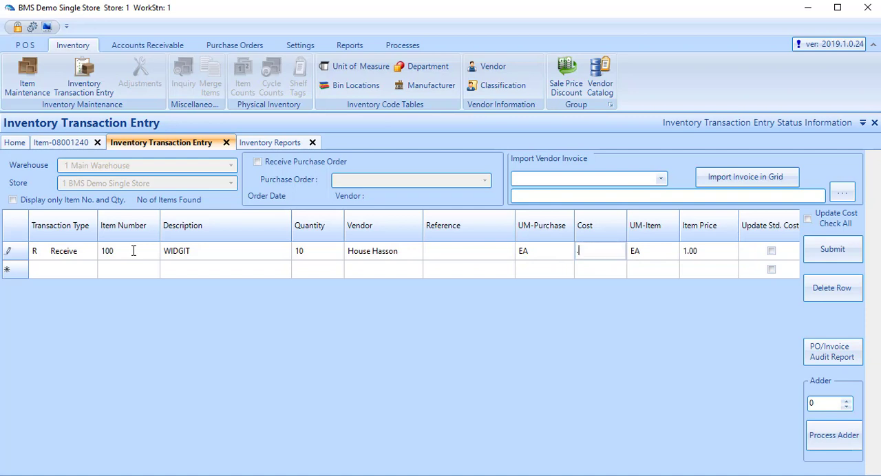
{"action": "key", "text": "Return"}
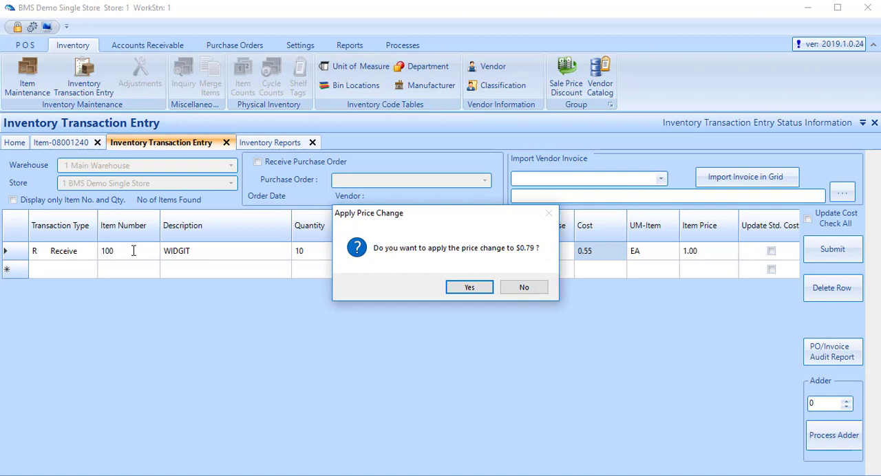
{"action": "key", "text": "Return"}
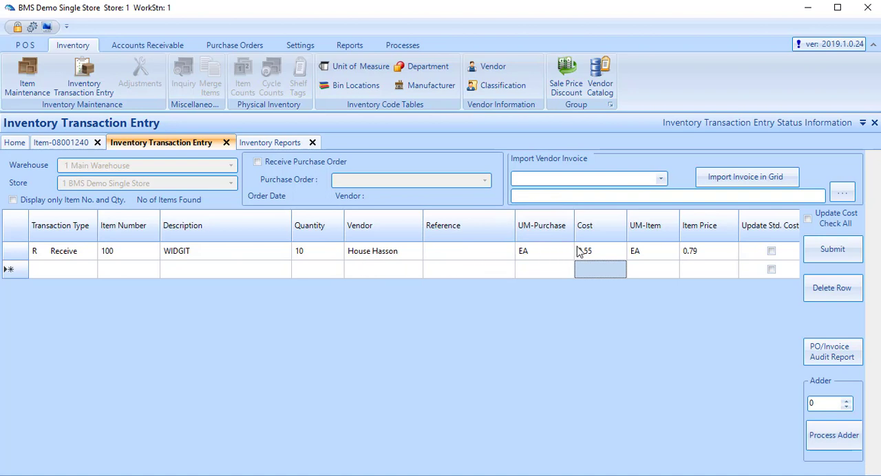
Step: Submit the item 100 receipt, updating prices and confirming that the transactions are processed
{"action": "left_click", "coordinate": [828, 247]}
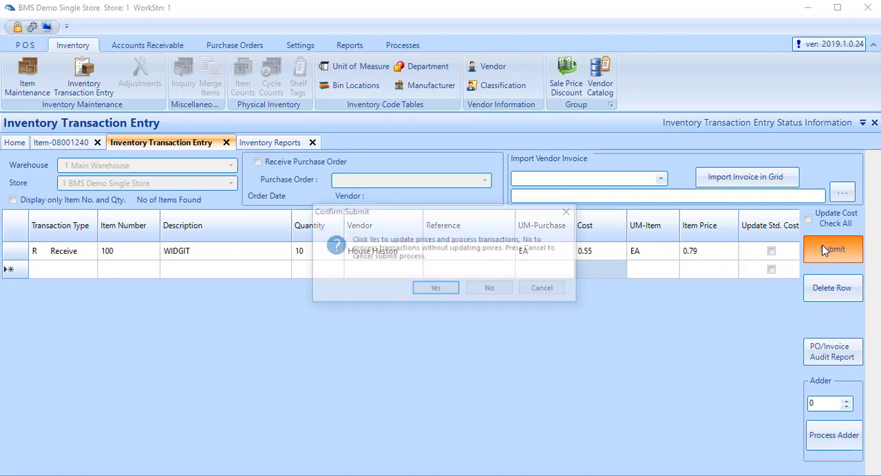
{"action": "left_click", "coordinate": [435, 290]}
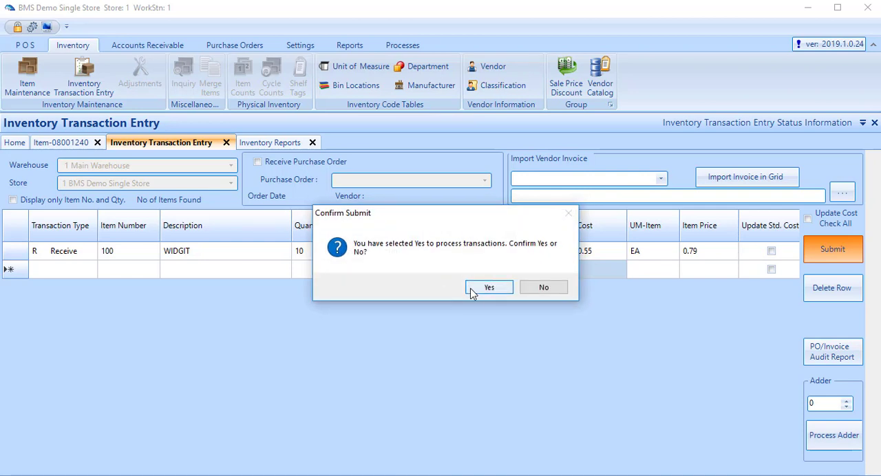
{"action": "left_click", "coordinate": [470, 288]}
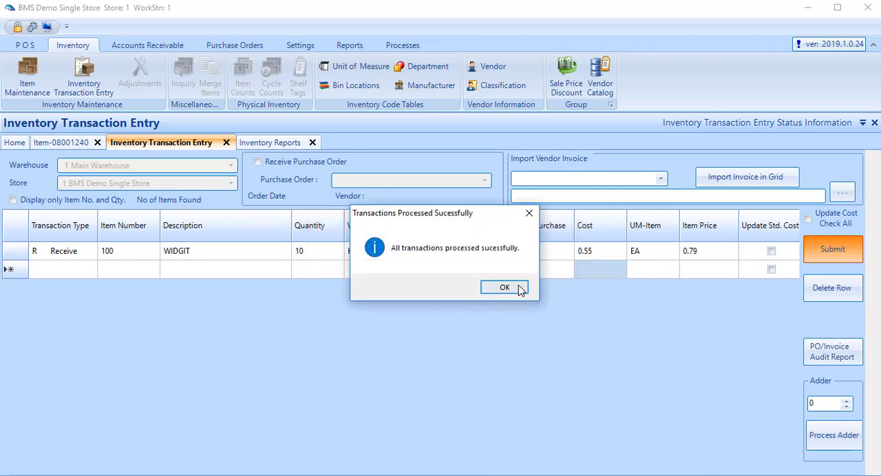
{"action": "left_click", "coordinate": [505, 288]}
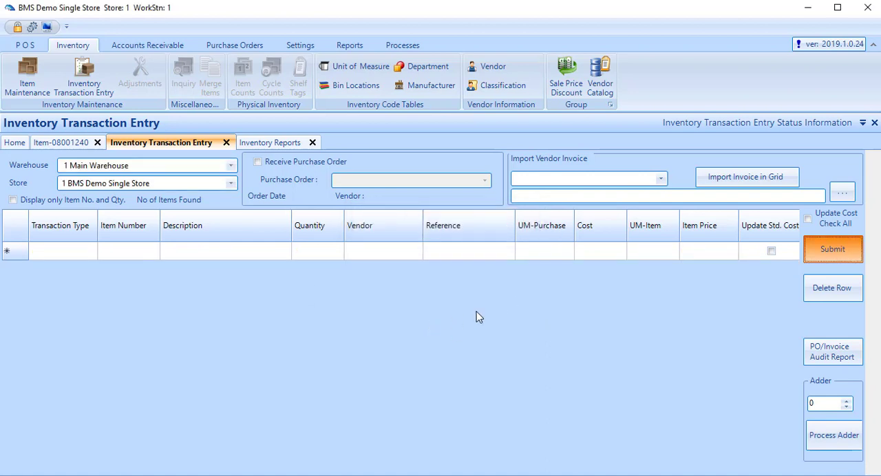
Step: Turn on receiving by purchase order and load the Blevins purchase order dated 11/7/2013
{"action": "left_click", "coordinate": [257, 163]}
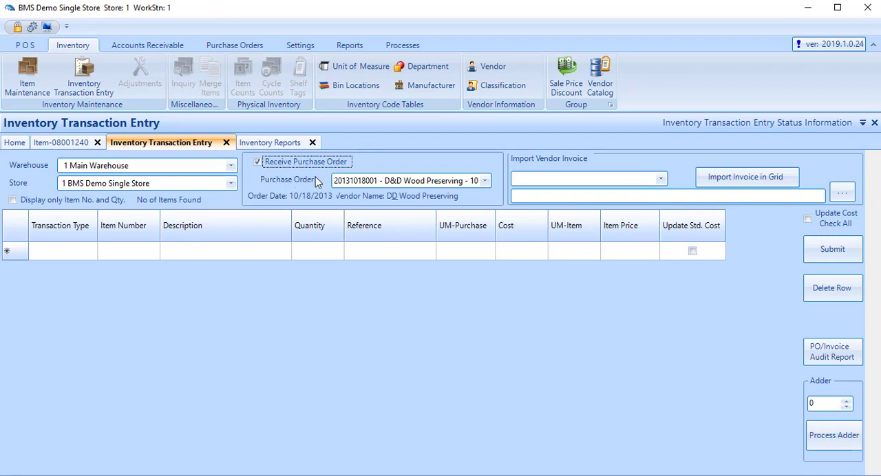
{"action": "left_click", "coordinate": [486, 181]}
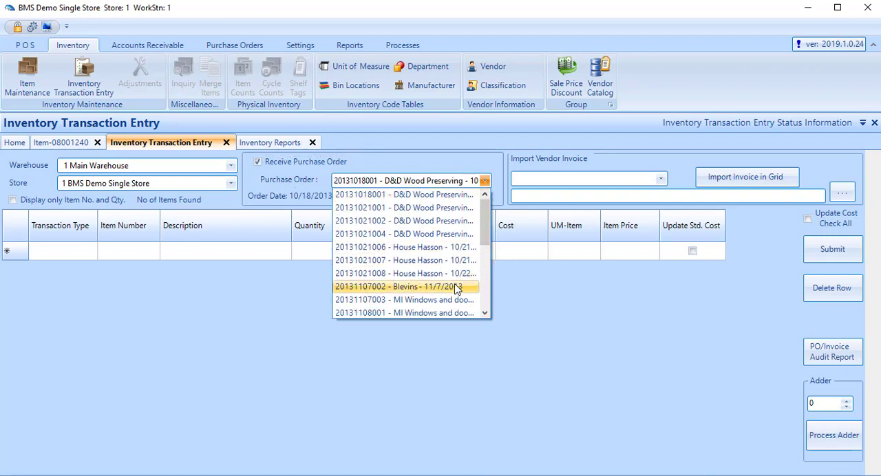
{"action": "left_click", "coordinate": [456, 287]}
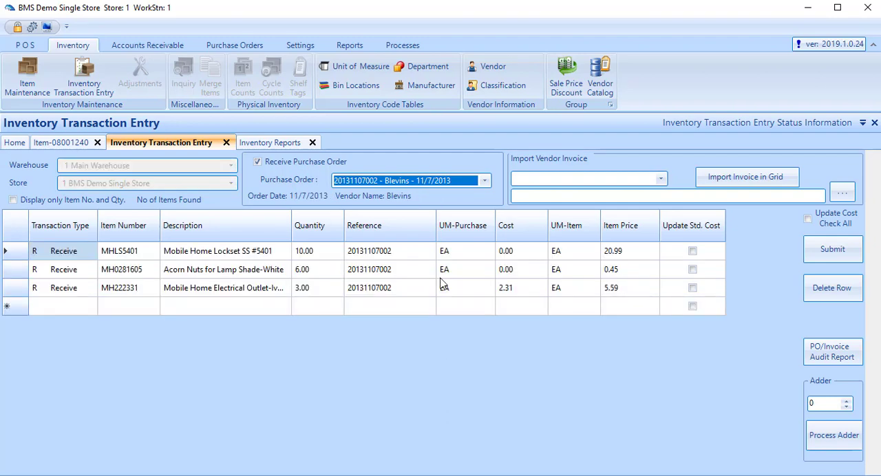
Step: Set the cost of Mobile Home Lockset SS #5401 to 9.00 and accept the price change to $15.05
{"action": "left_click", "coordinate": [511, 253]}
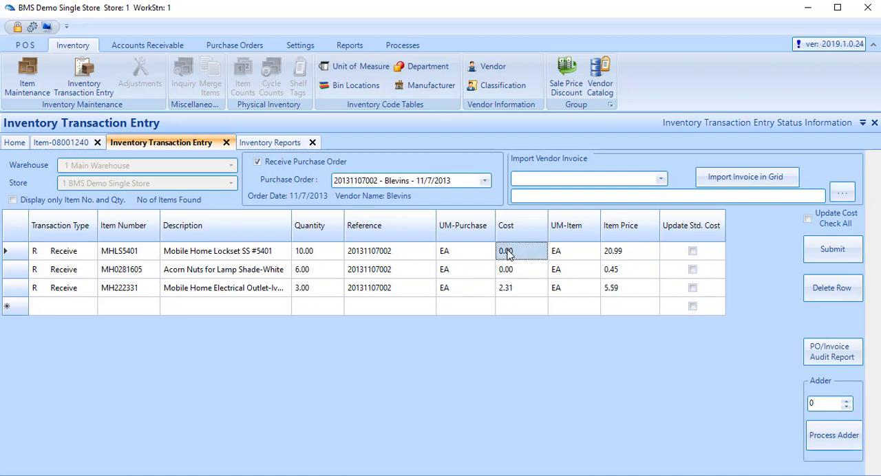
{"action": "left_click", "coordinate": [508, 252]}
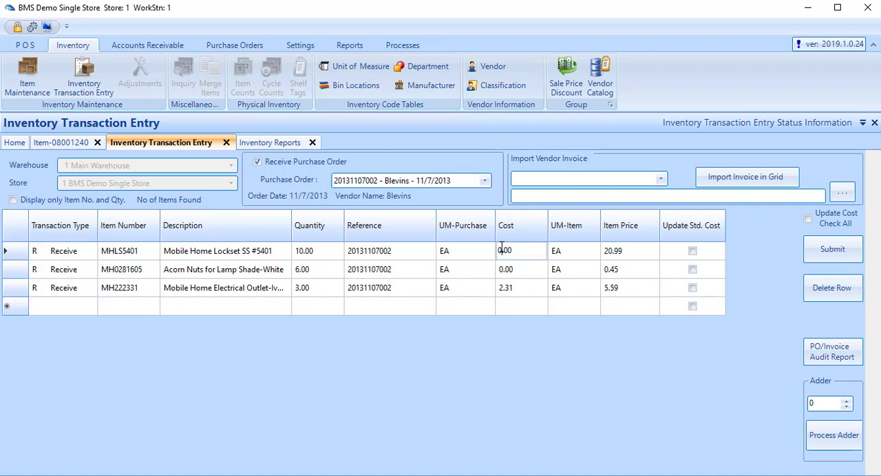
{"action": "type", "text": "9"}
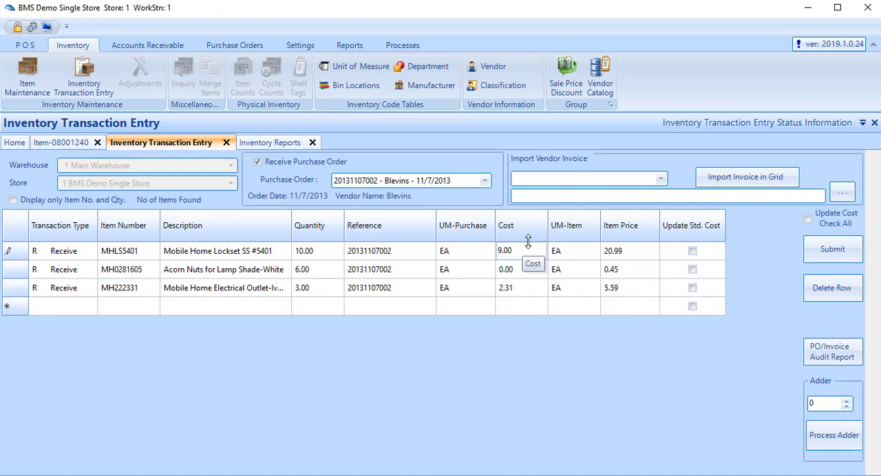
{"action": "key", "text": "Return"}
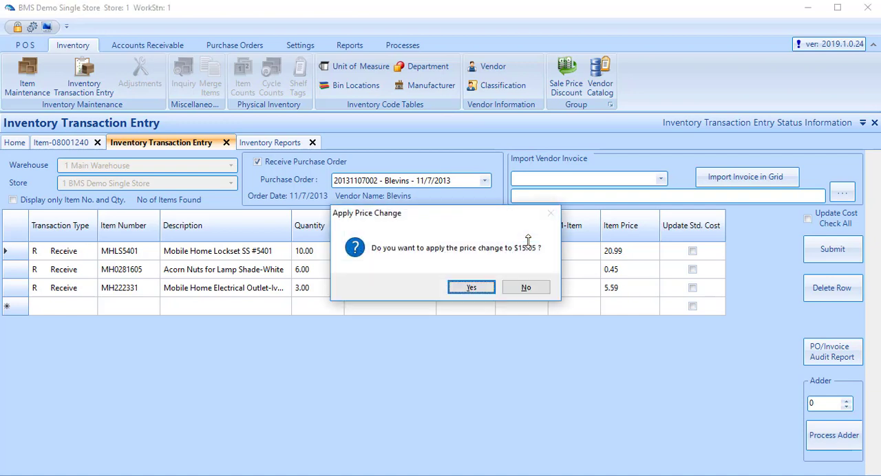
{"action": "left_click", "coordinate": [475, 288]}
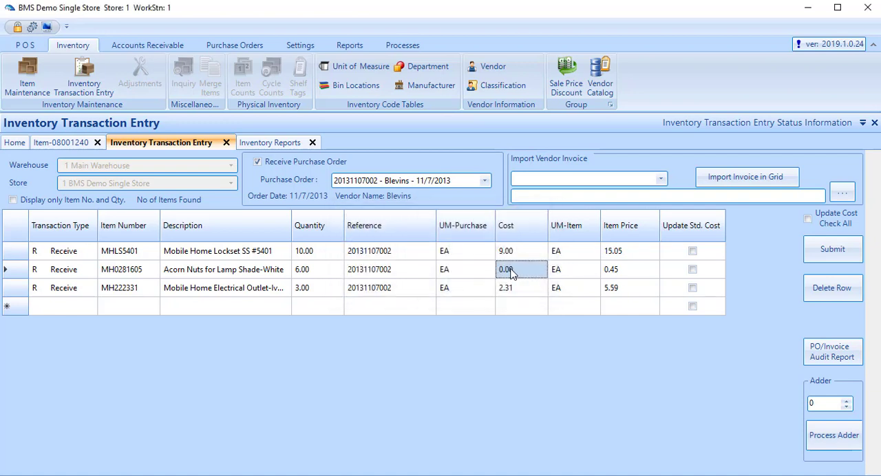
Step: Set the cost of Acorn Nuts for Lamp Shade-White to 8.50 and accept the price change to $14.19
{"action": "left_click", "coordinate": [524, 270]}
{"action": "type", "text": "8.50"}
{"action": "key", "text": "Return"}
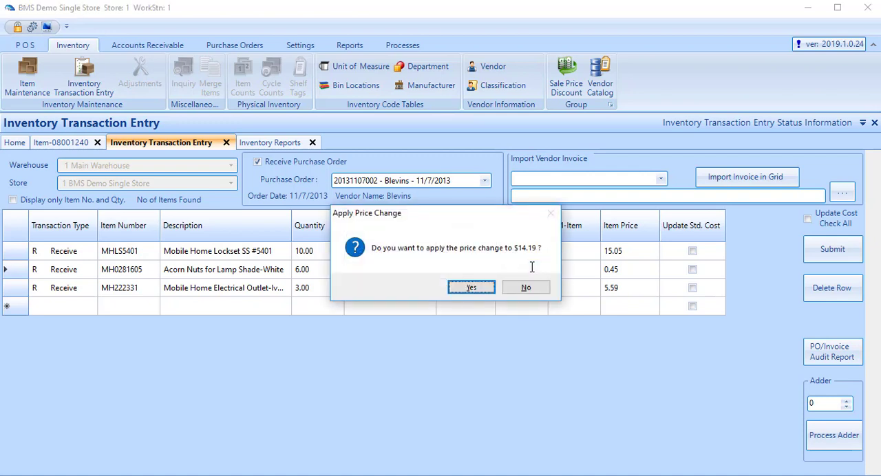
{"action": "left_click", "coordinate": [471, 288]}
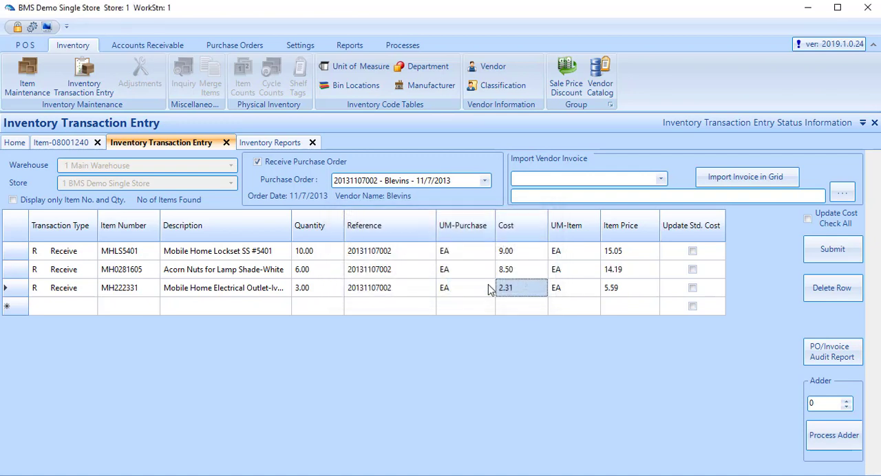
Step: Print the Pre Update Audit report for the purchase order, review it, and close all open PDF documents
{"action": "left_click", "coordinate": [840, 355]}
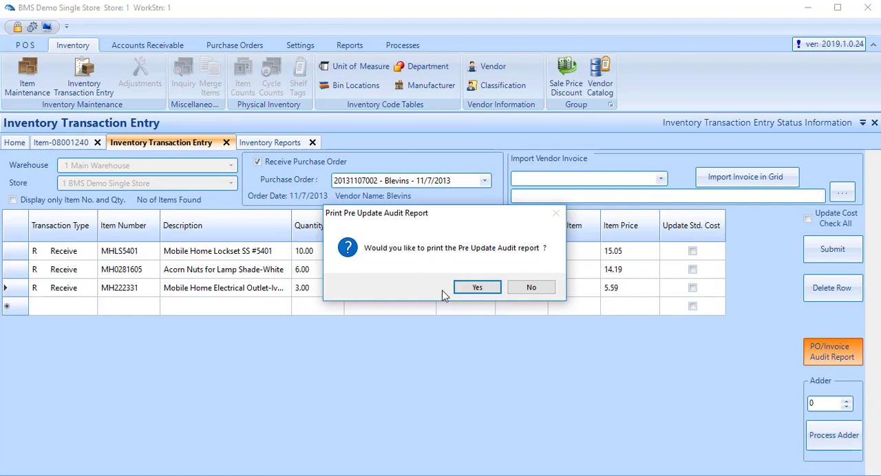
{"action": "left_click", "coordinate": [478, 289]}
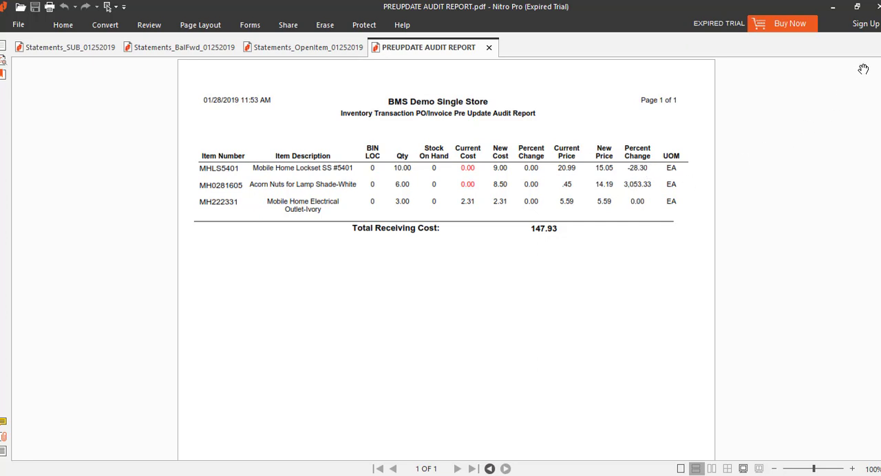
{"action": "left_click", "coordinate": [878, 7]}
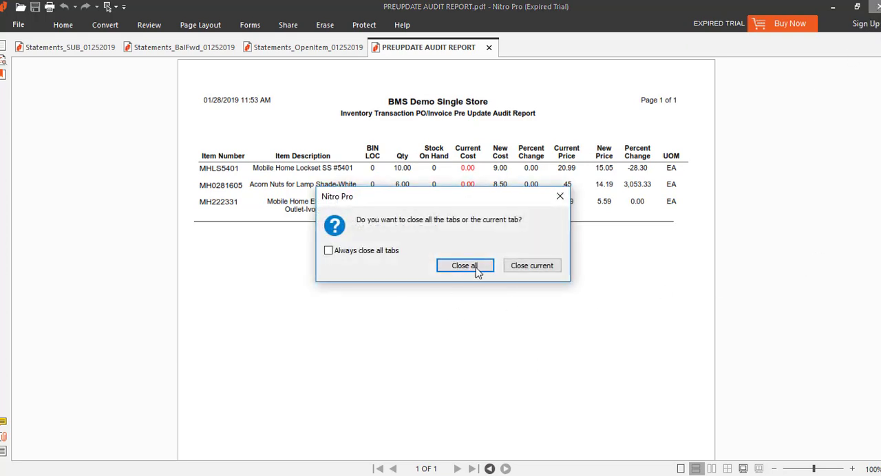
{"action": "left_click", "coordinate": [478, 268]}
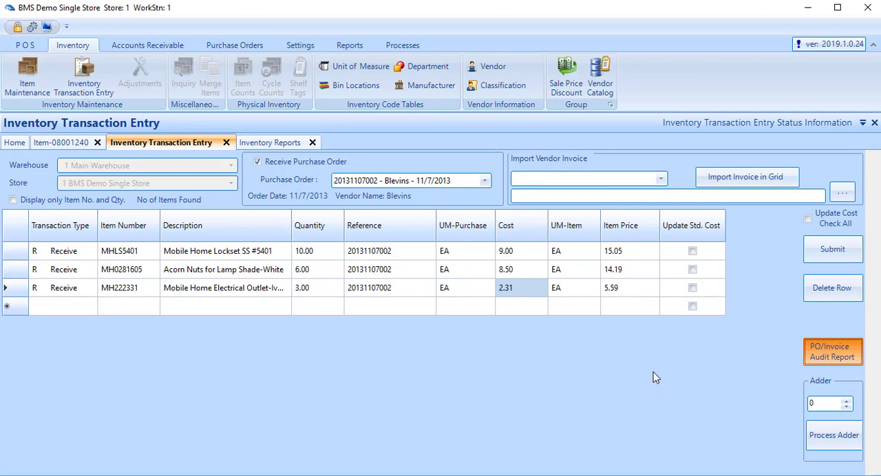
Step: Submit the purchase order receipt with updated prices and mark the purchase order as Closed
{"action": "left_click", "coordinate": [833, 250]}
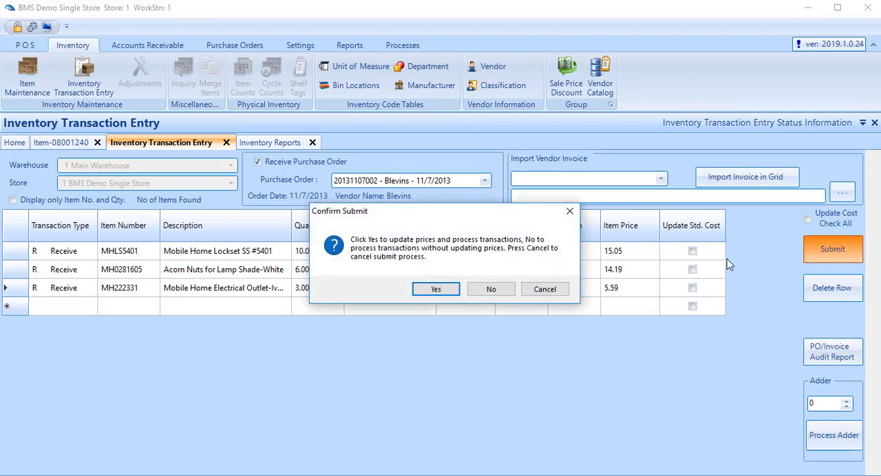
{"action": "left_click", "coordinate": [438, 289]}
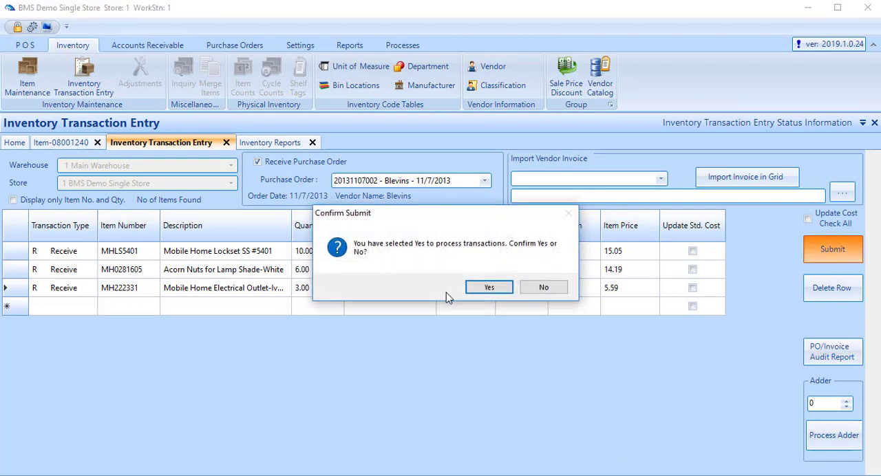
{"action": "left_click", "coordinate": [493, 290]}
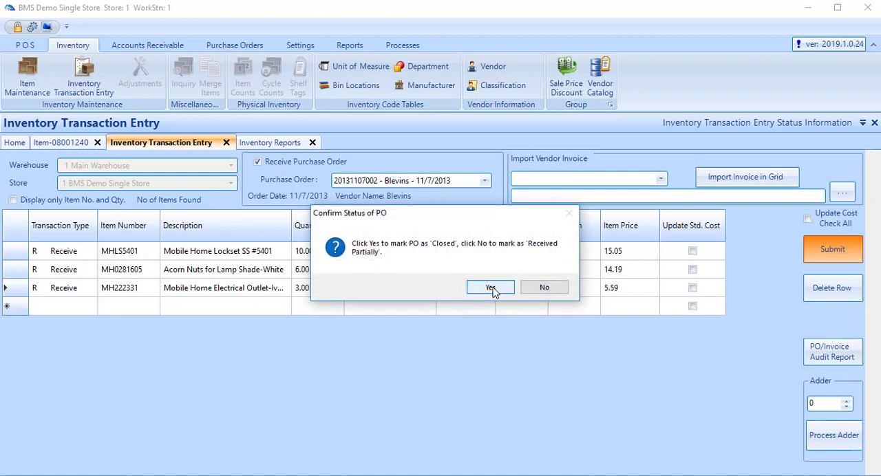
{"action": "left_click", "coordinate": [491, 288]}
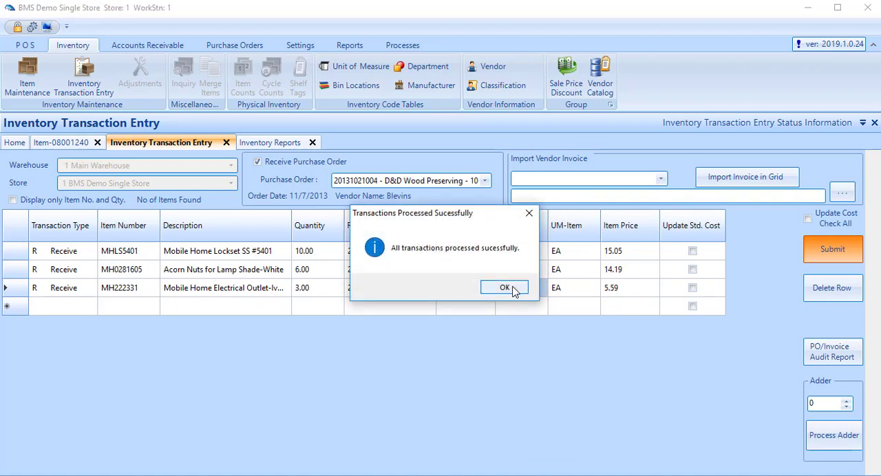
{"action": "left_click", "coordinate": [513, 290]}
Step: Choose Invoice Import House Hasson as the vendor invoice import and select cxpress.ini from the Download folder as its file
{"action": "left_click", "coordinate": [660, 179]}
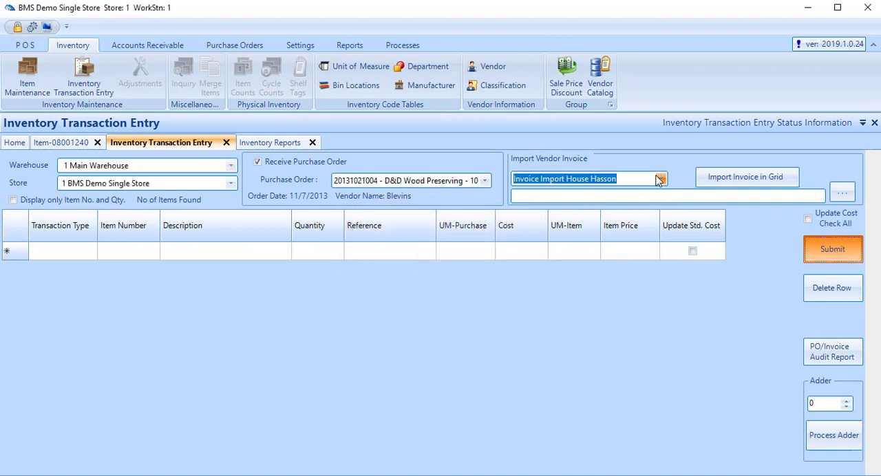
{"action": "left_click", "coordinate": [660, 179]}
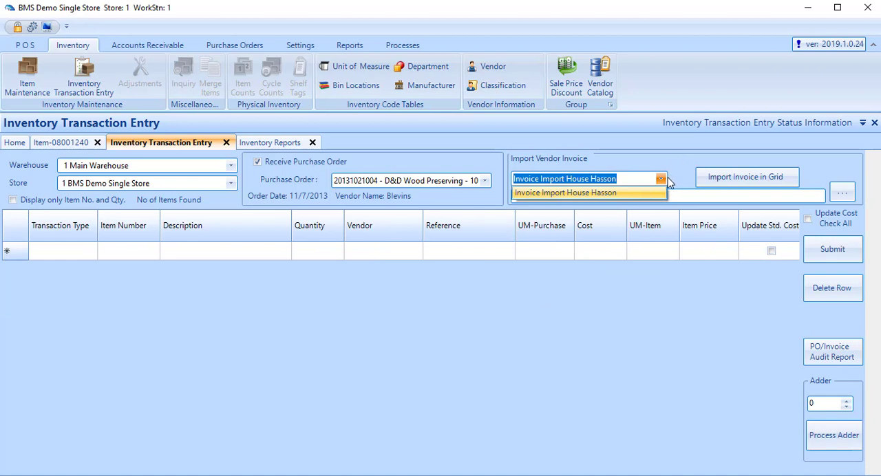
{"action": "left_click", "coordinate": [664, 159]}
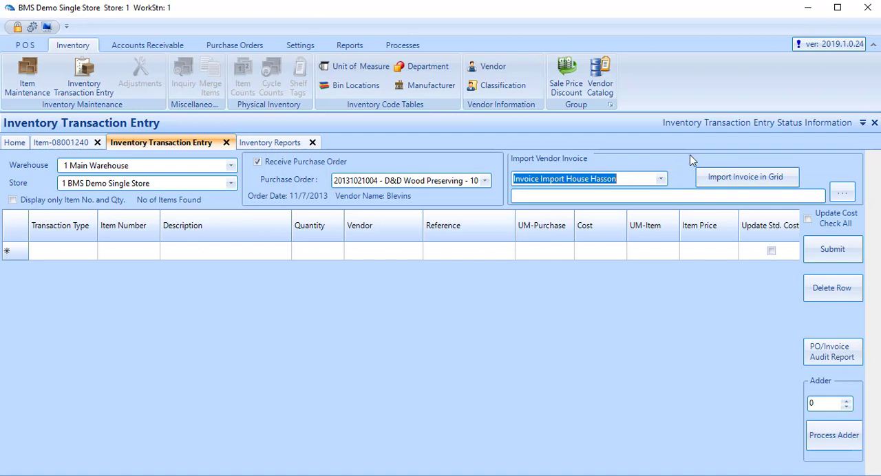
{"action": "left_click", "coordinate": [842, 194]}
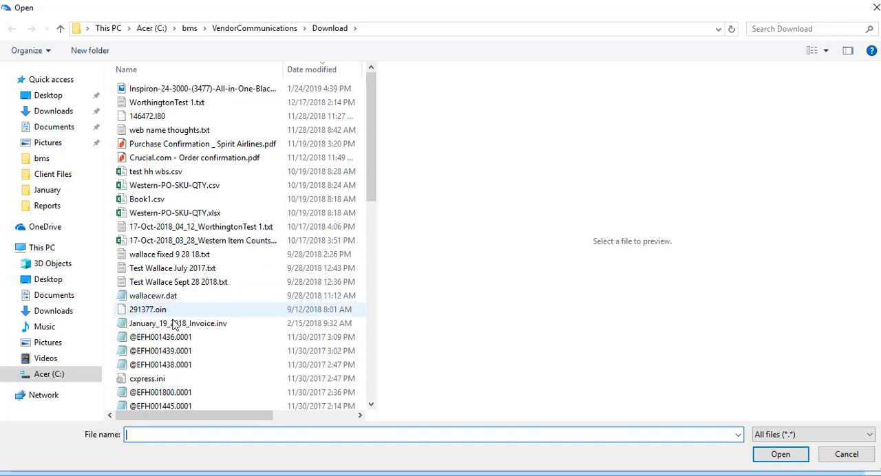
{"action": "double_click", "coordinate": [161, 382]}
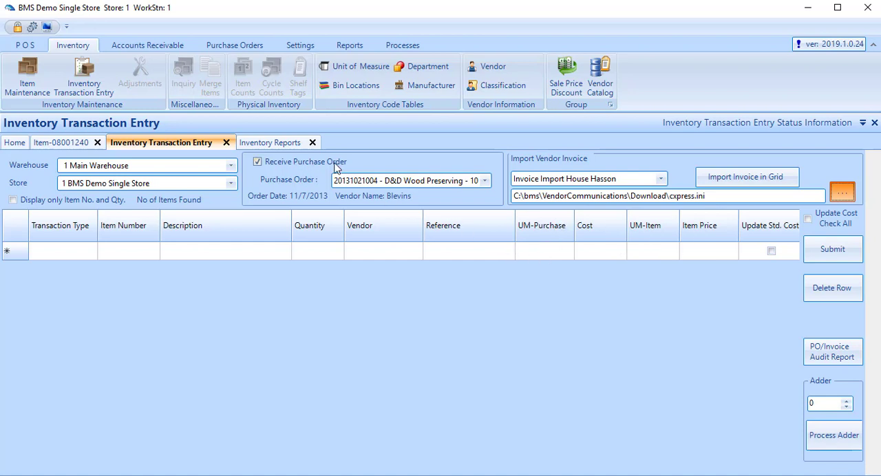
Step: Switch to the inventory reports and examine the Costed Inventory Report's sort orders and selection options, keeping Item Number
{"action": "left_click", "coordinate": [274, 146]}
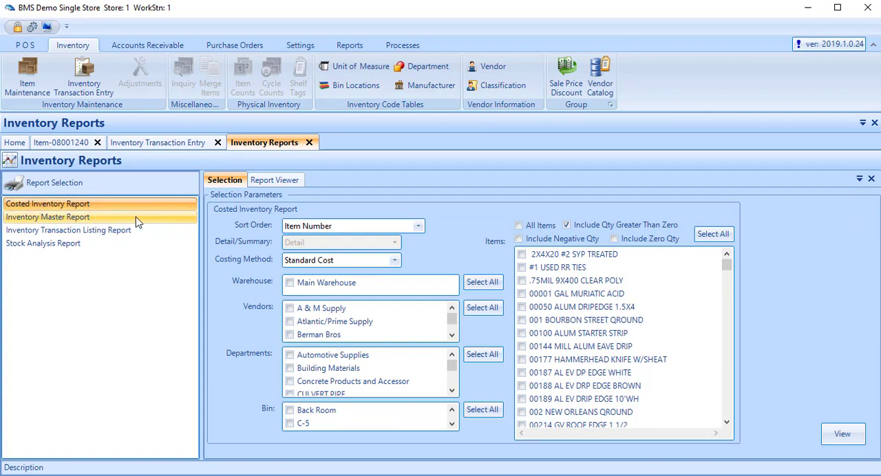
{"action": "left_click", "coordinate": [418, 228]}
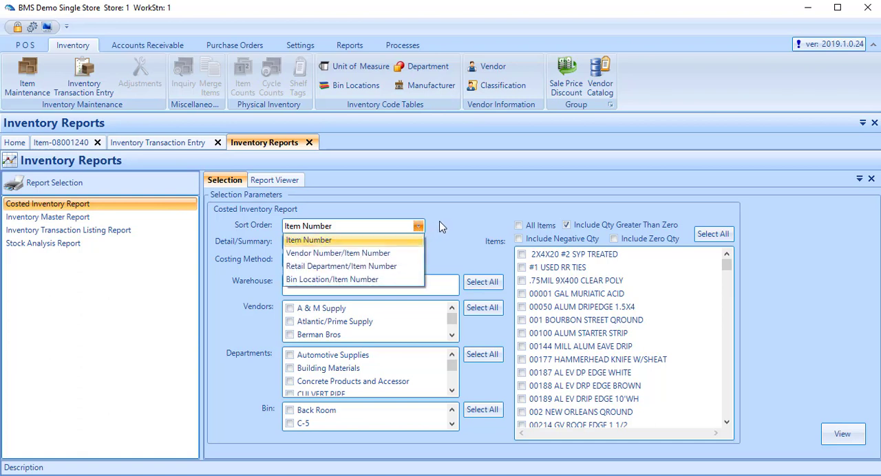
{"action": "left_click", "coordinate": [444, 225]}
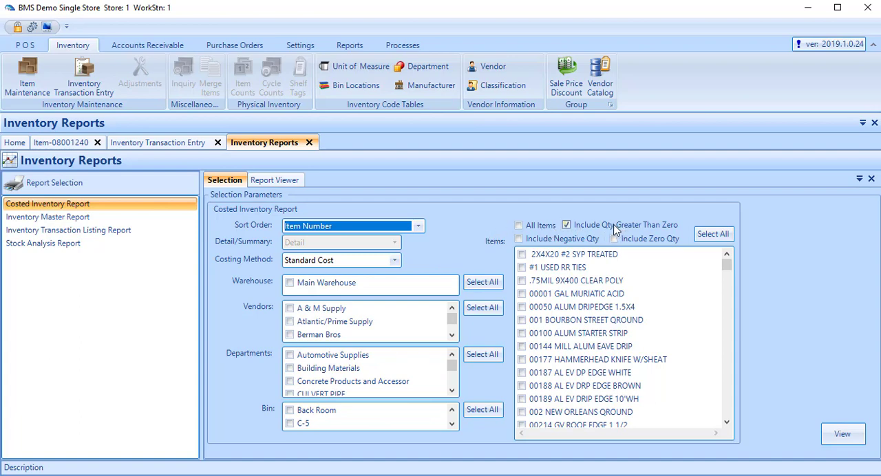
Step: Review the Inventory Master Report options and try Hide Cost Information, leaving it off
{"action": "left_click", "coordinate": [108, 217]}
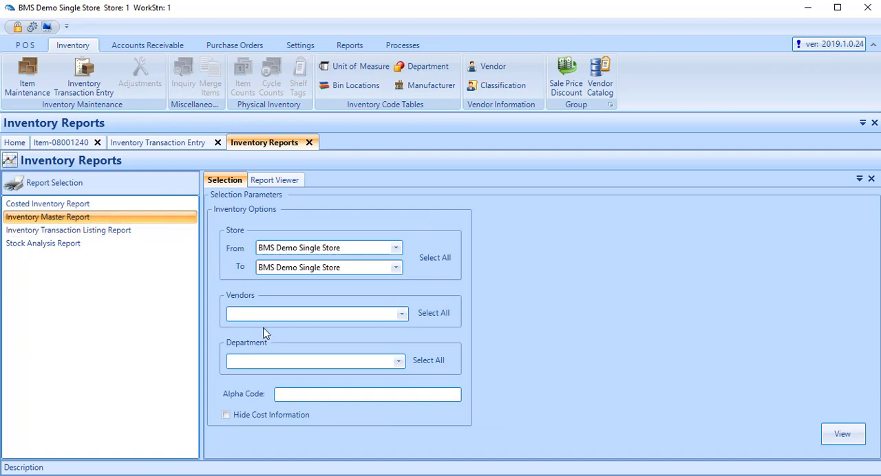
{"action": "left_click", "coordinate": [245, 420]}
{"action": "left_click", "coordinate": [226, 415]}
Step: Review the Inventory Transaction Listing Report options and open the Stock Analysis Report
{"action": "left_click", "coordinate": [122, 233]}
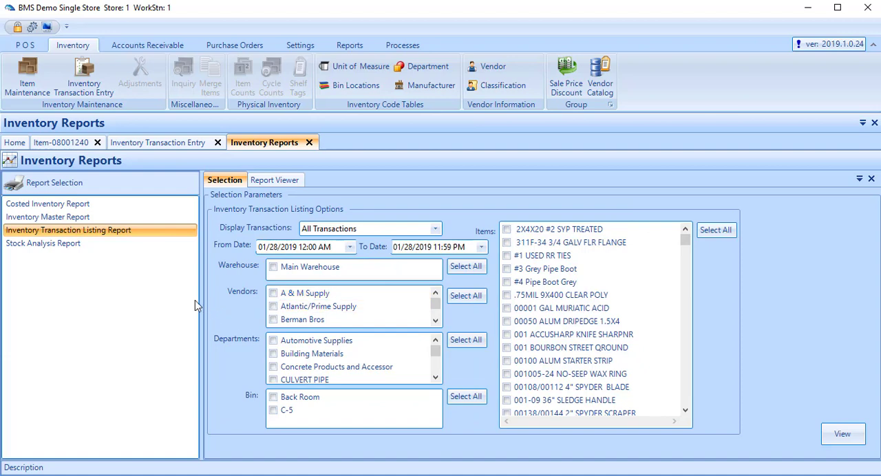
{"action": "left_click", "coordinate": [81, 247]}
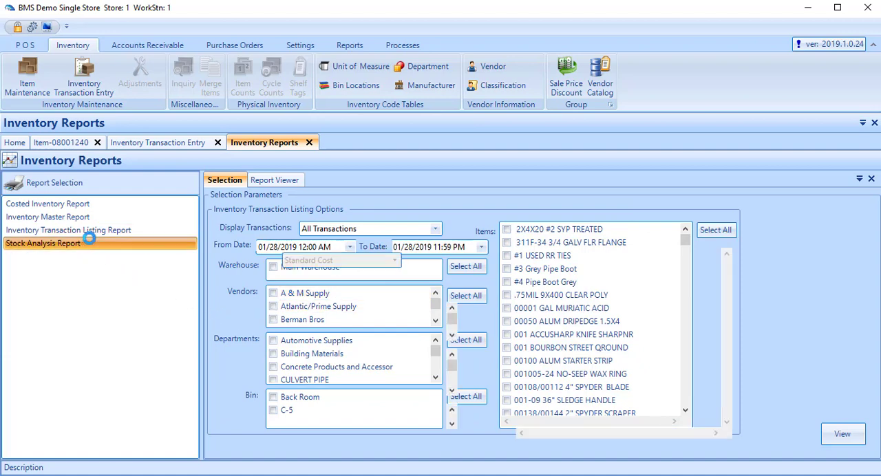